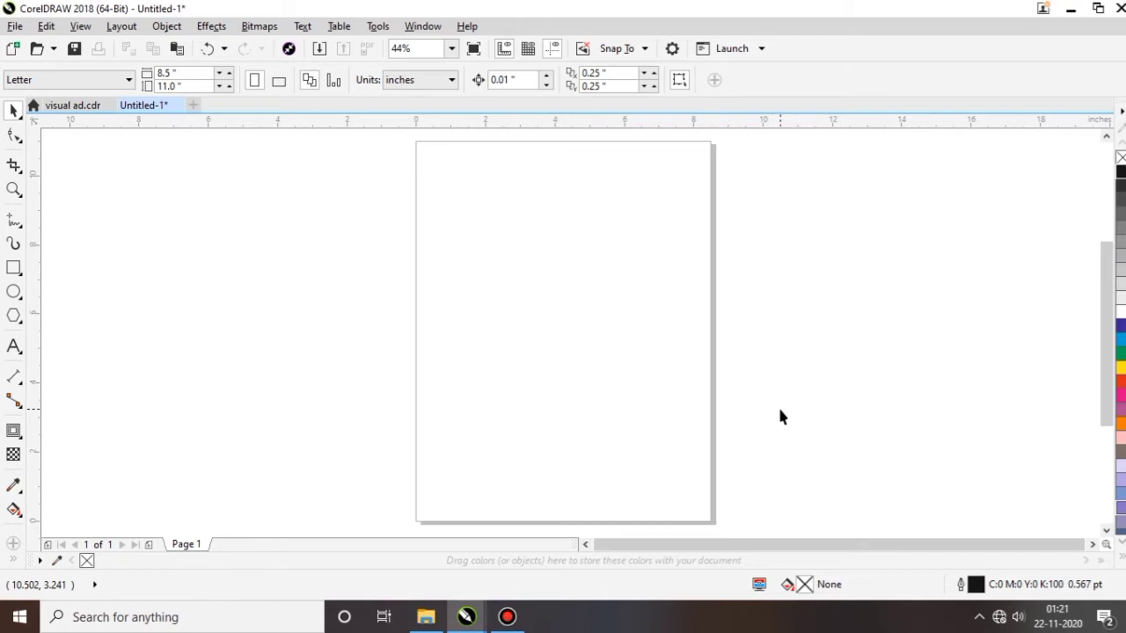
# - Open Page Layout options and show the User Defined guideline presets with Margins, Columns and Grid
pyautogui.click(122, 26)
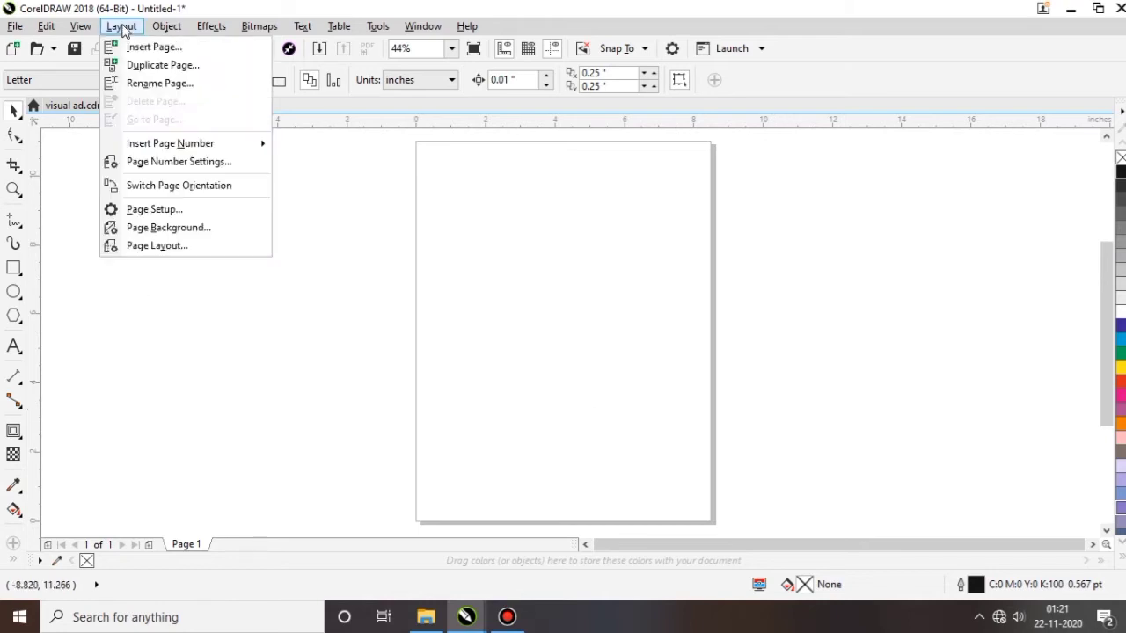
pyautogui.click(154, 246)
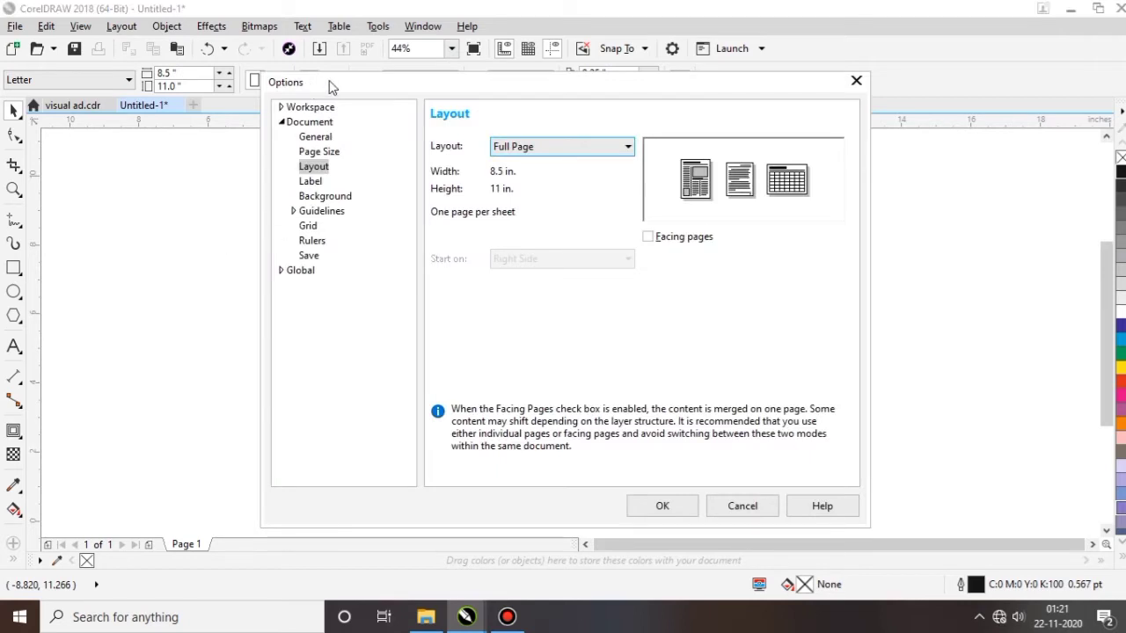
pyautogui.moveTo(330, 85); pyautogui.dragTo(280, 78)
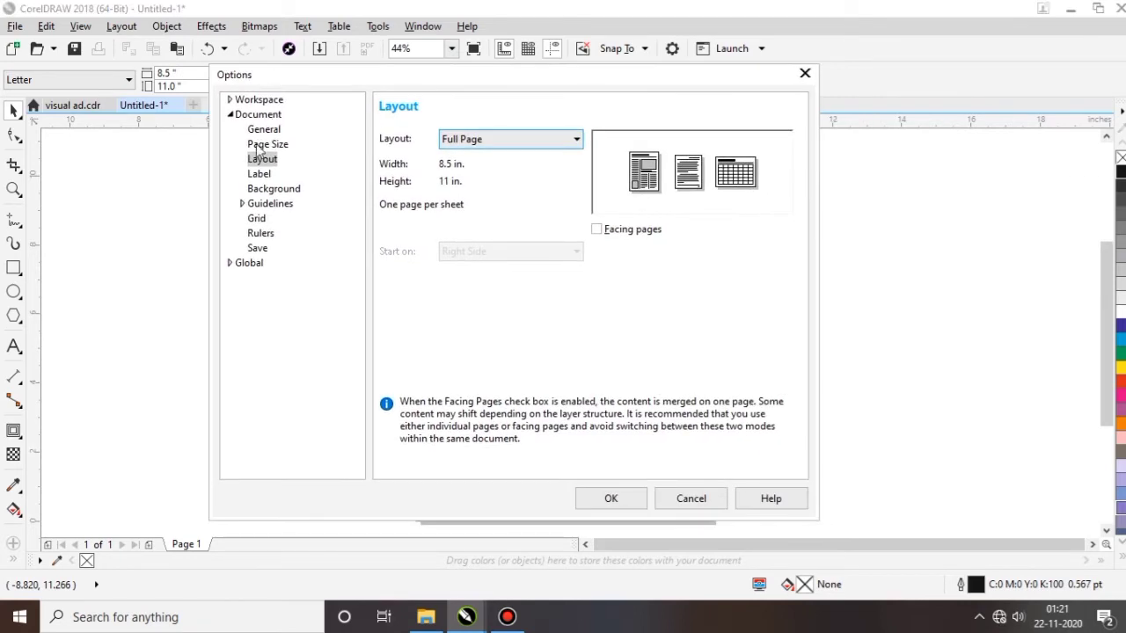
pyautogui.click(242, 203)
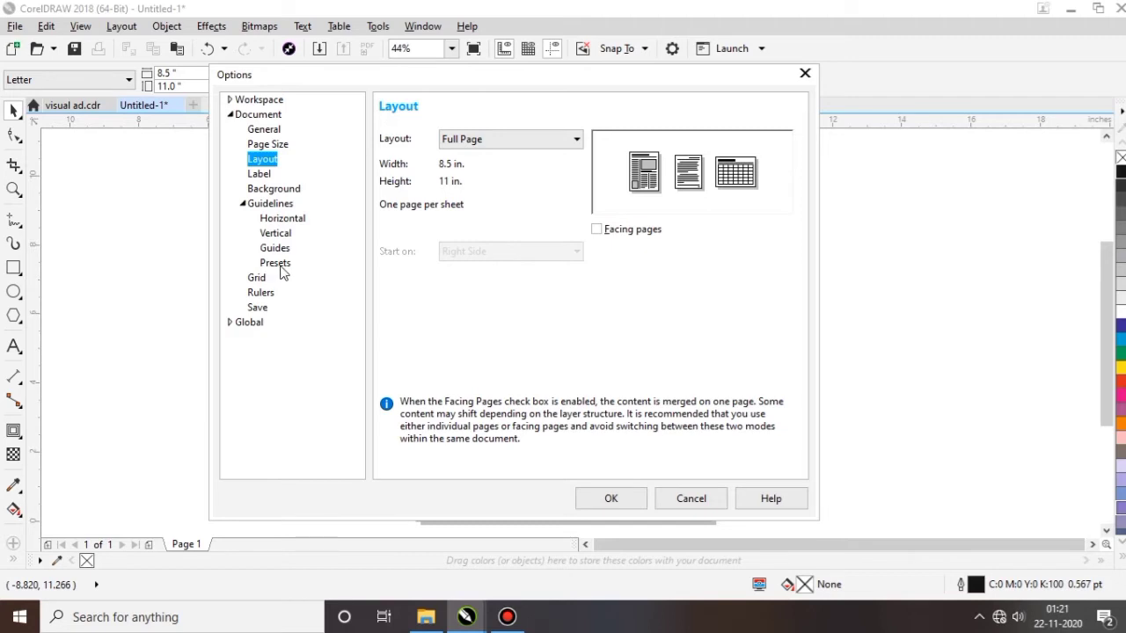
pyautogui.click(270, 265)
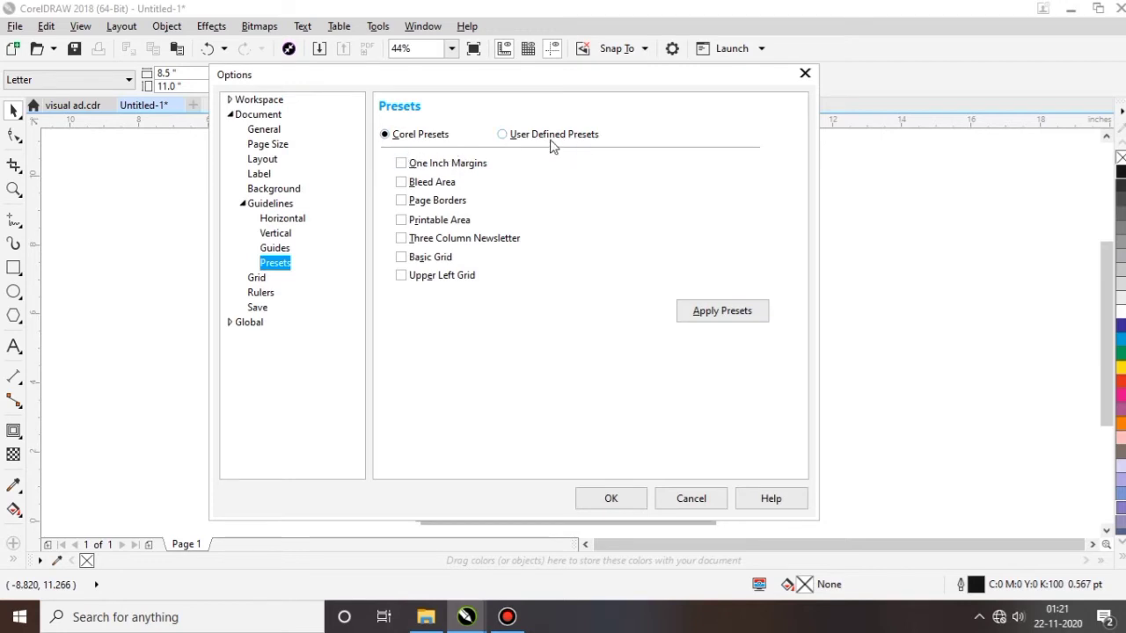
pyautogui.click(503, 135)
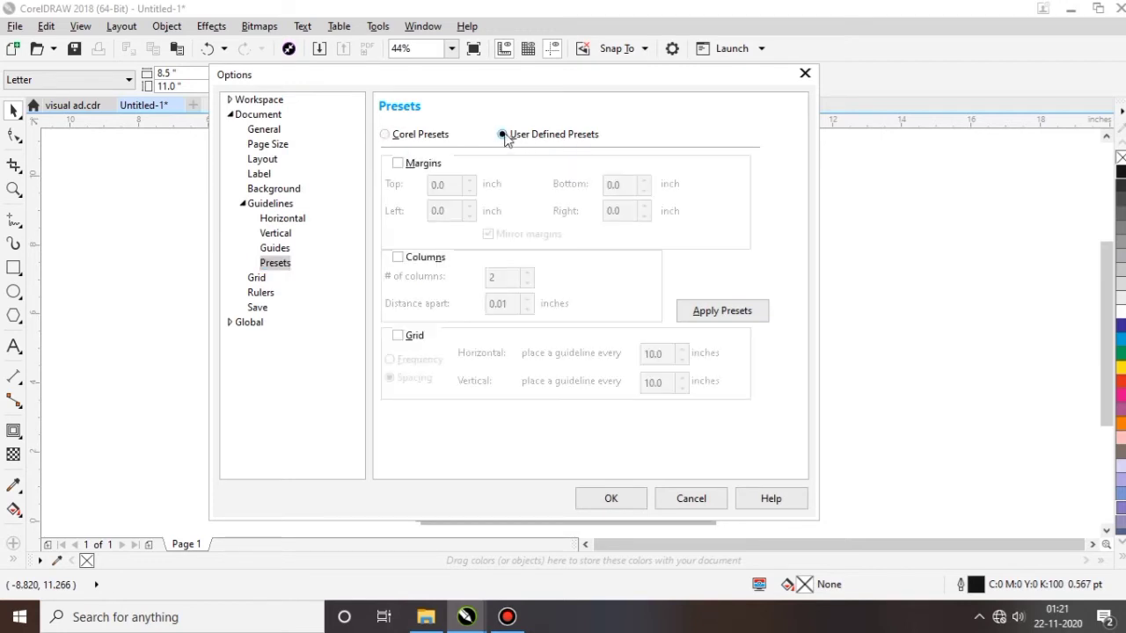
# - Enable margin guidelines with 0.5-inch mirrored Top and Left margins and apply them
pyautogui.click(397, 164)
pyautogui.moveTo(451, 78); pyautogui.dragTo(695, 77)
pyautogui.click(689, 183)
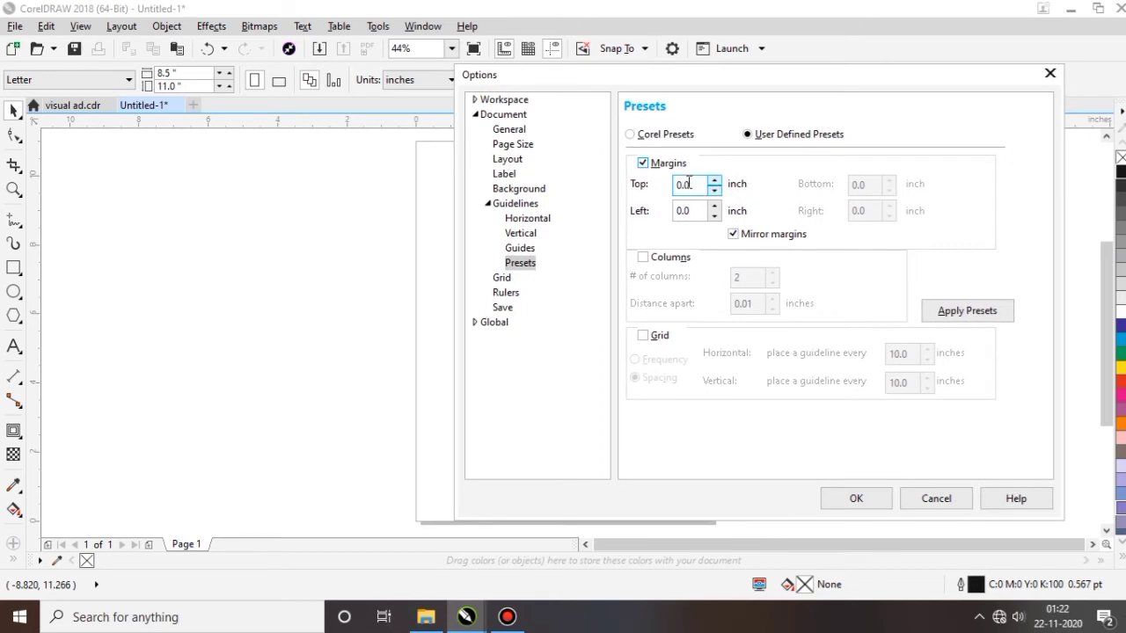
pyautogui.moveTo(695, 186); pyautogui.dragTo(655, 194)
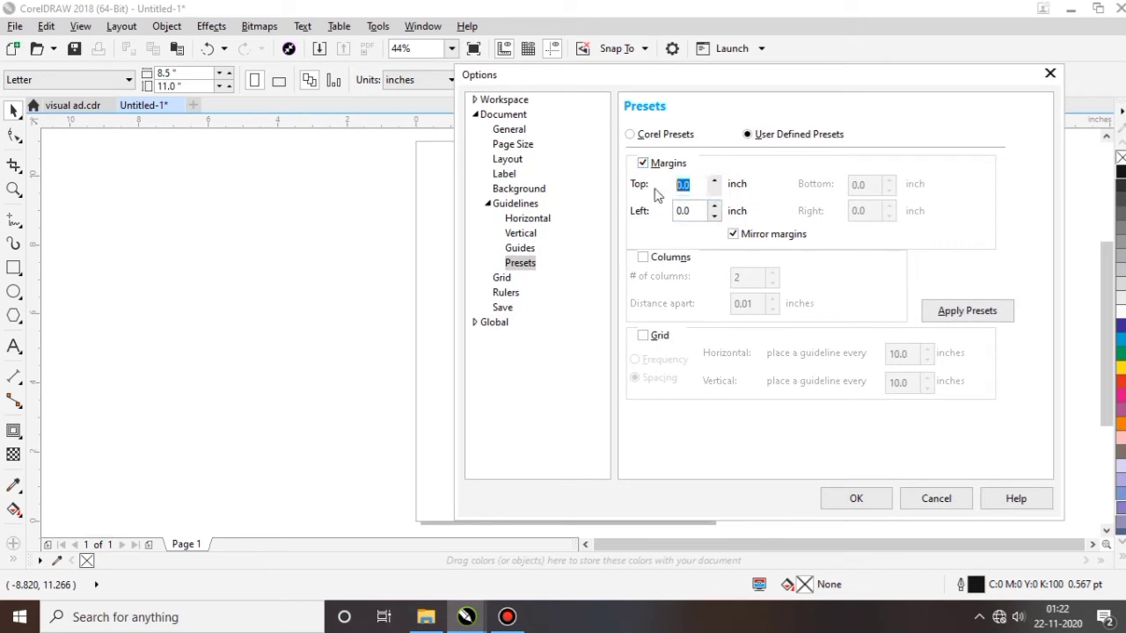
pyautogui.write('.5')
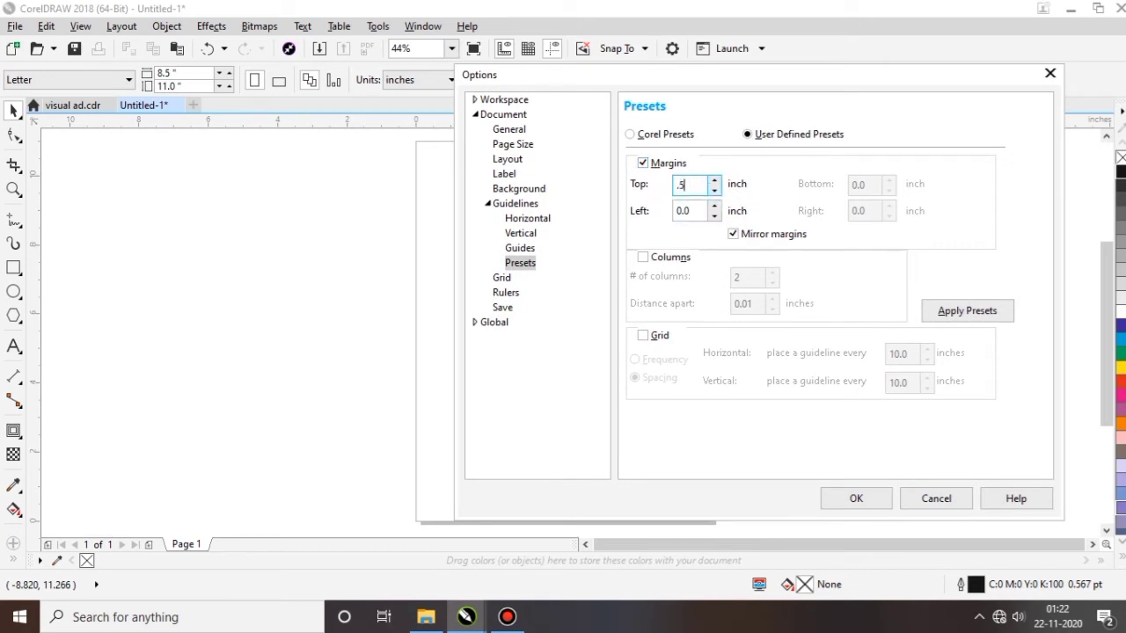
pyautogui.press('Tab')
pyautogui.write('.5')
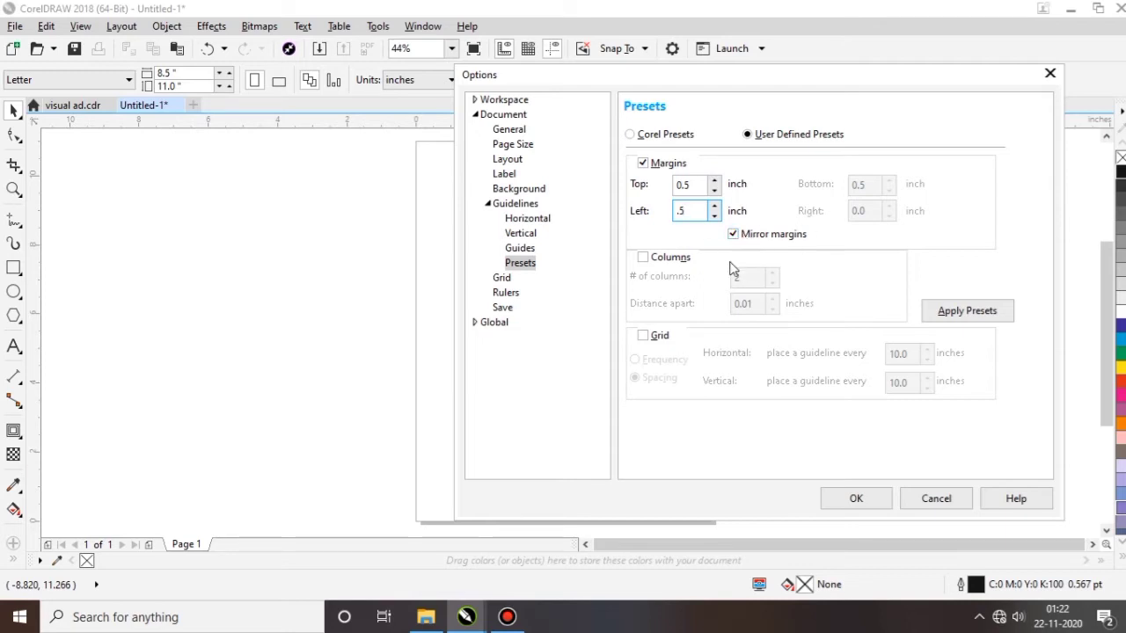
pyautogui.click(847, 498)
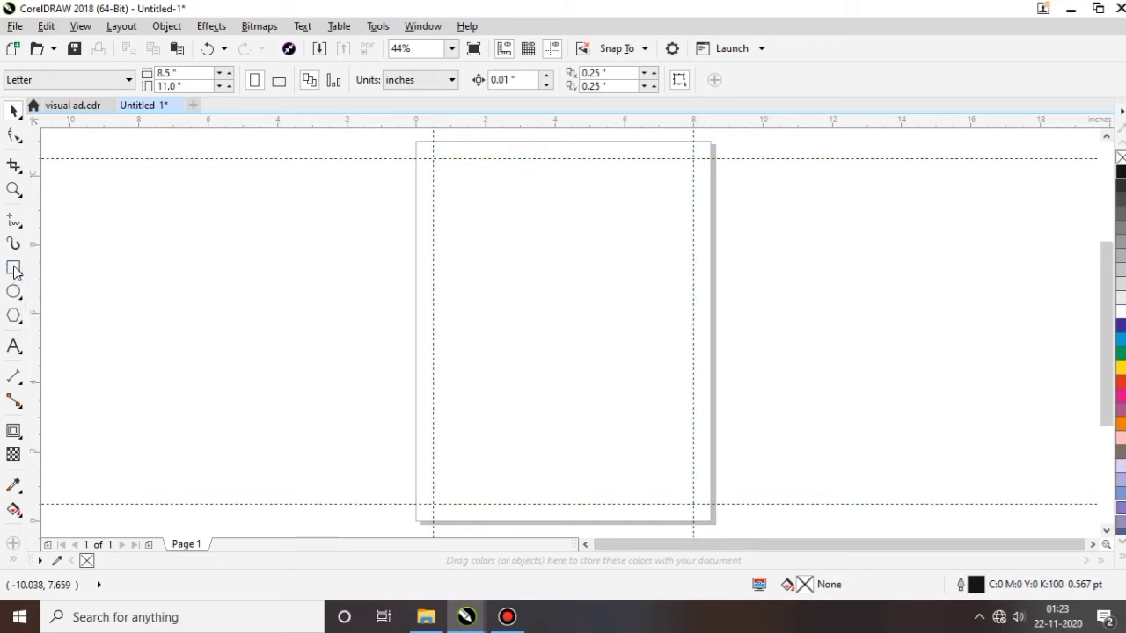
# - Create a page-sized rectangle with the Rectangle tool and select it
pyautogui.doubleClick(13, 268)
pyautogui.click(13, 110)
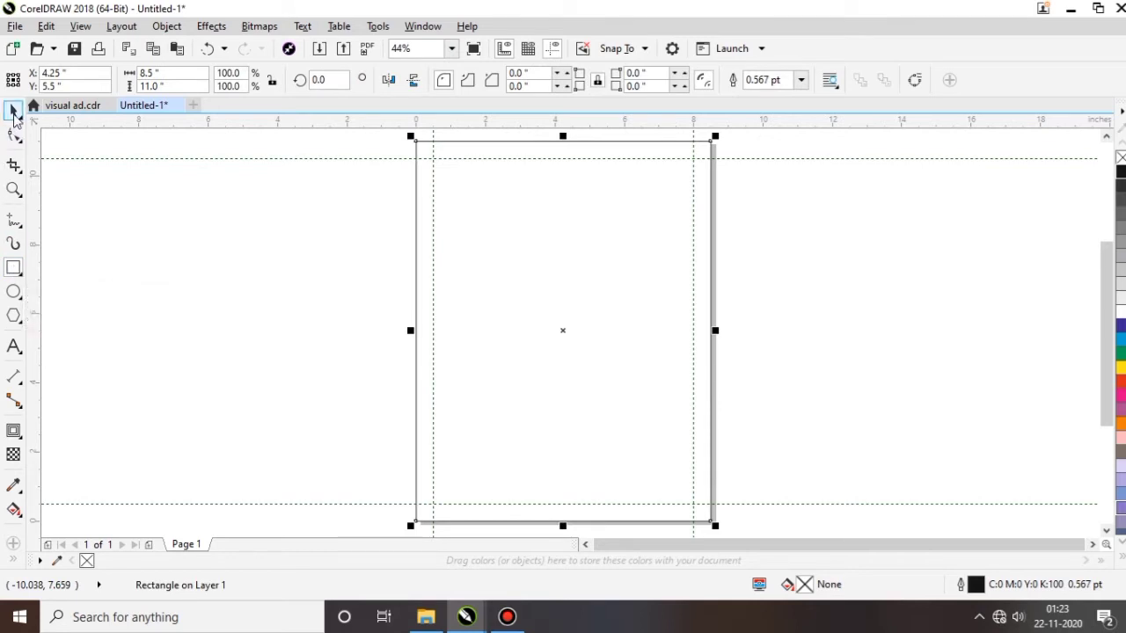
pyautogui.click(303, 244)
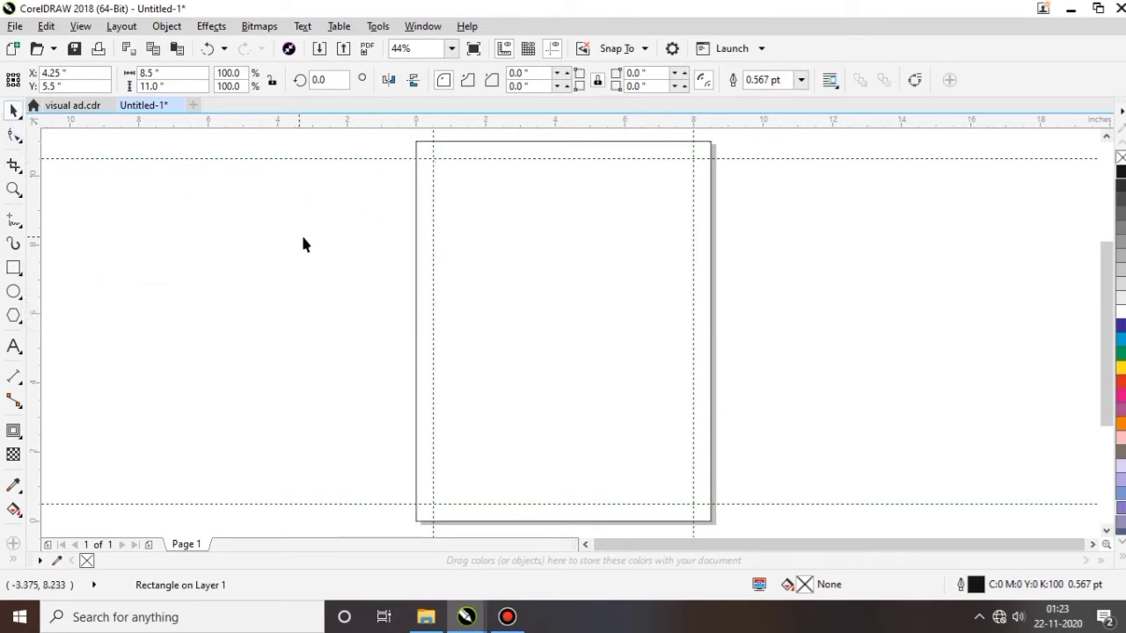
pyautogui.click(457, 222)
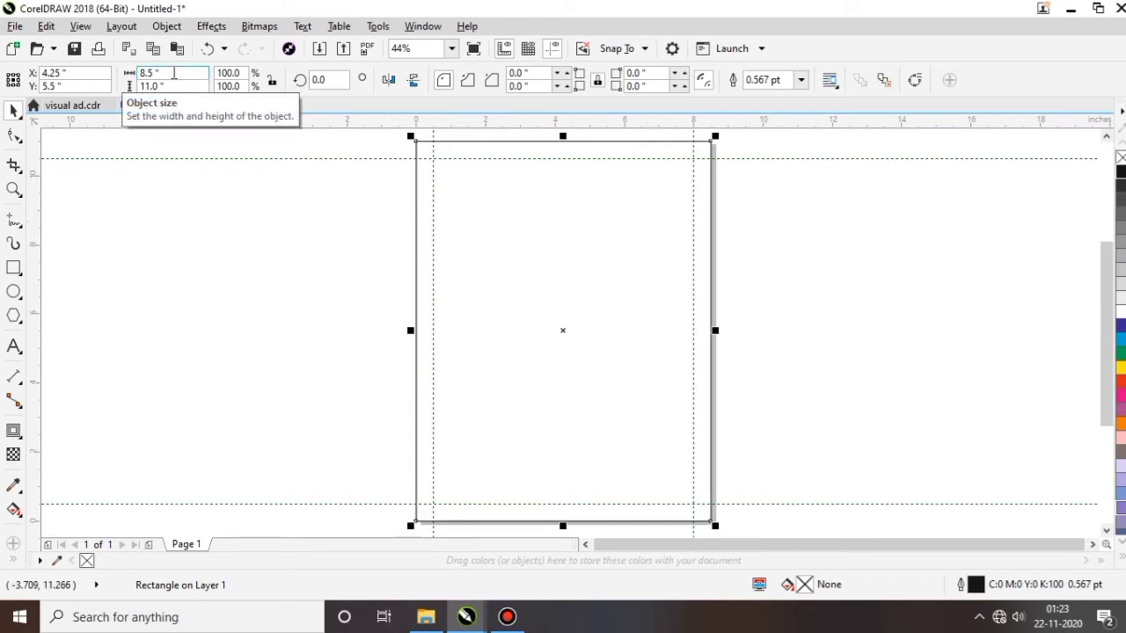
# - Resize the rectangle to 7.5 × 10 inches so it sits on the margin guides
pyautogui.moveTo(173, 73); pyautogui.dragTo(142, 77)
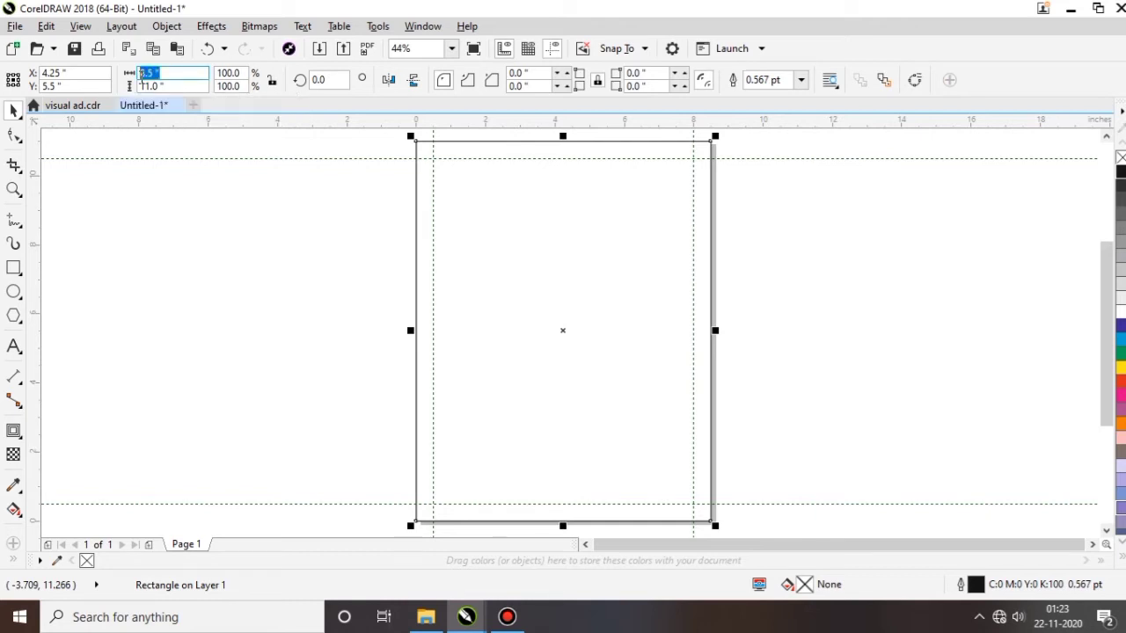
pyautogui.write('7.5')
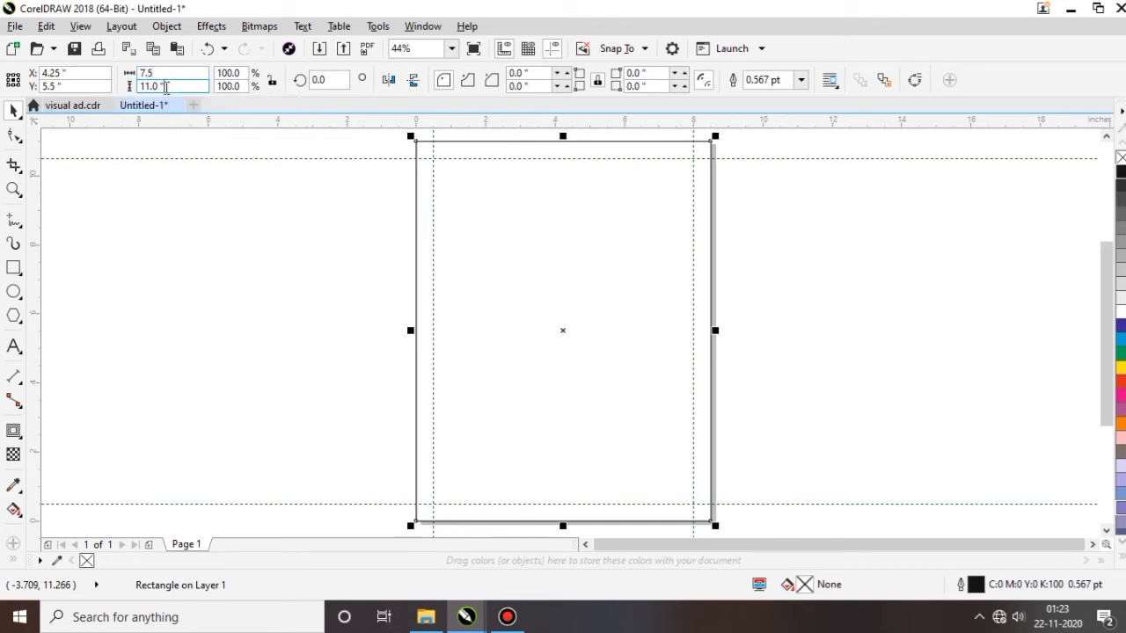
pyautogui.moveTo(173, 86); pyautogui.dragTo(138, 87)
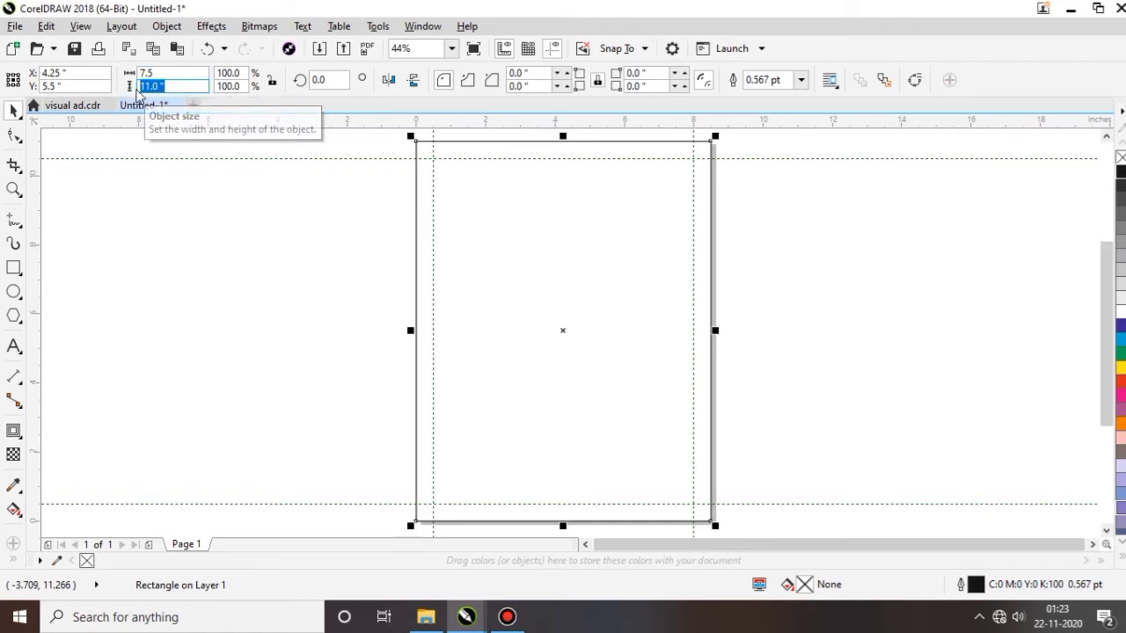
pyautogui.write('10')
pyautogui.press('Return')
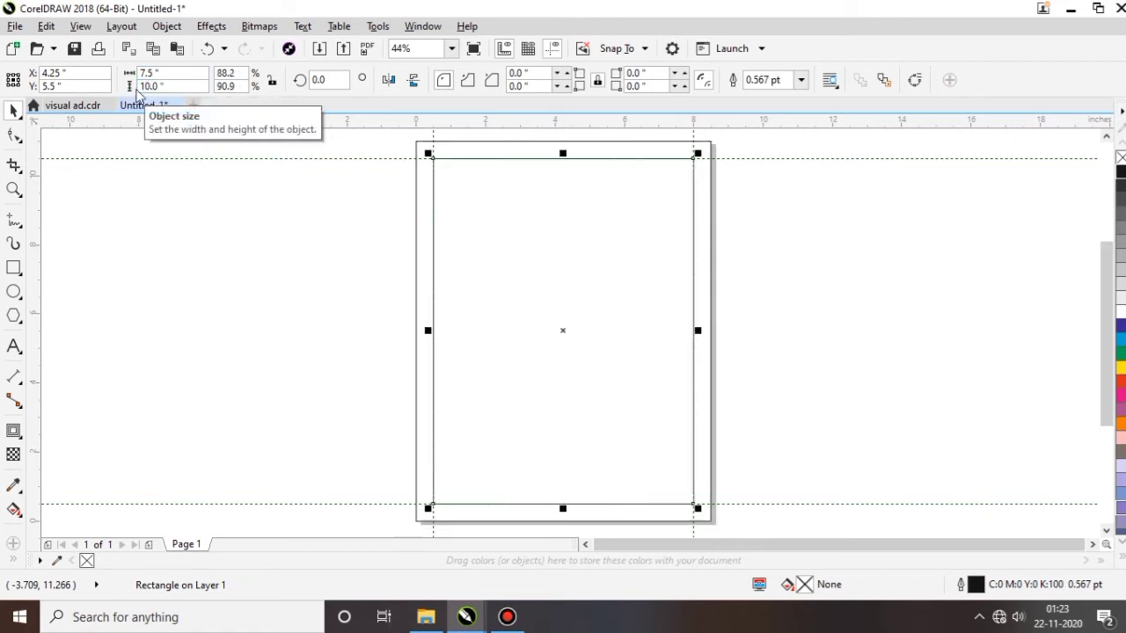
pyautogui.click(274, 310)
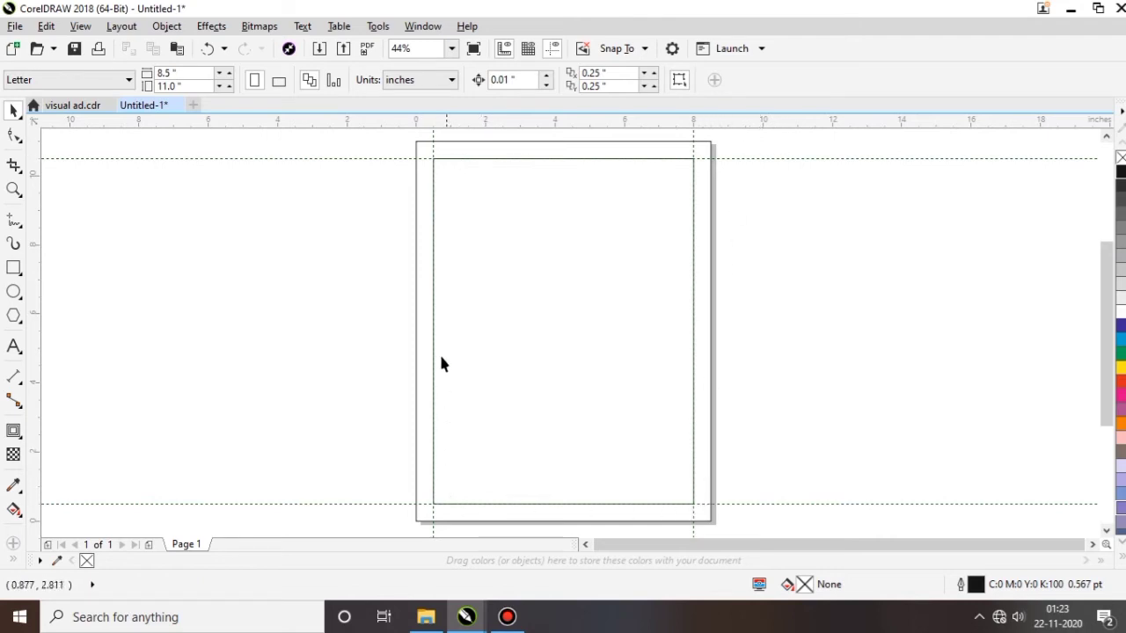
# - Delete the top, right, left and bottom margin guidelines from the page
pyautogui.click(655, 272)
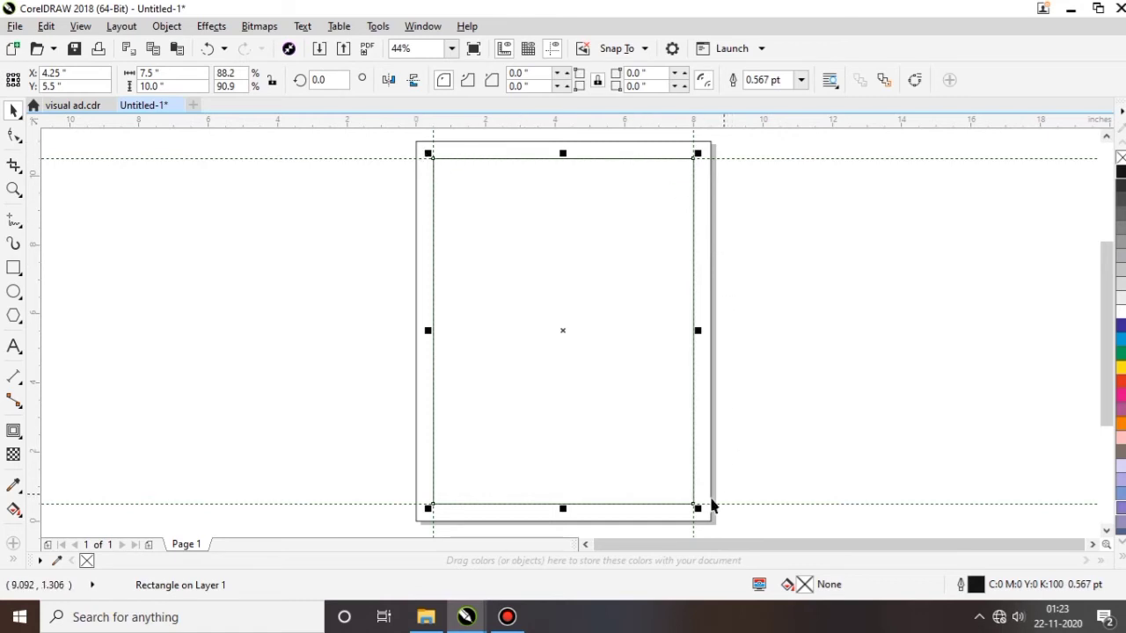
pyautogui.click(737, 190)
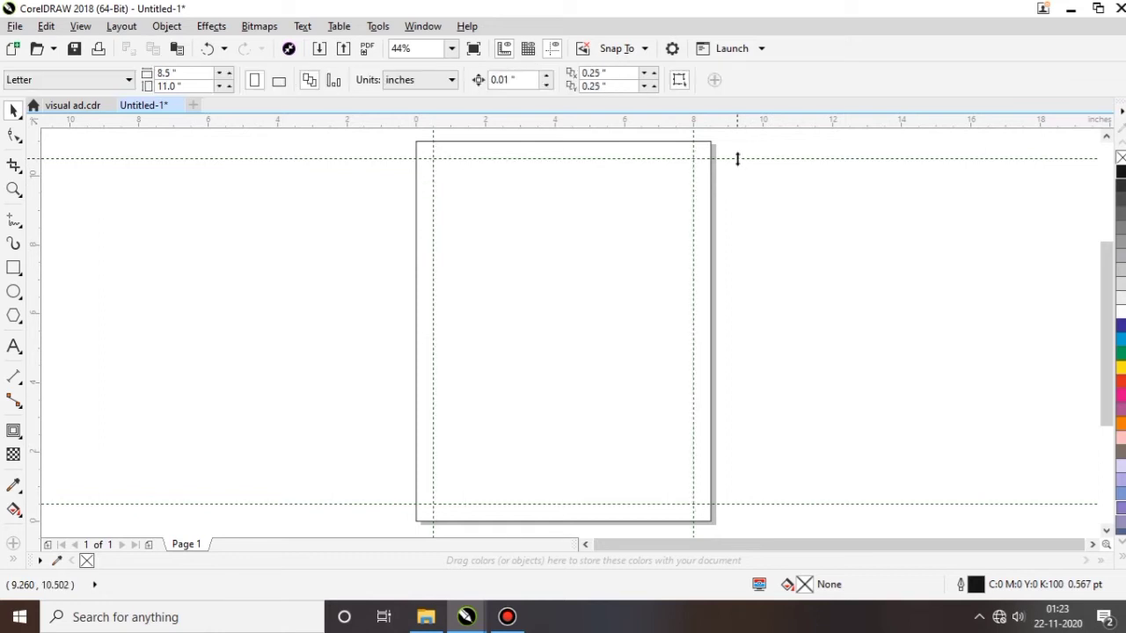
pyautogui.click(737, 158)
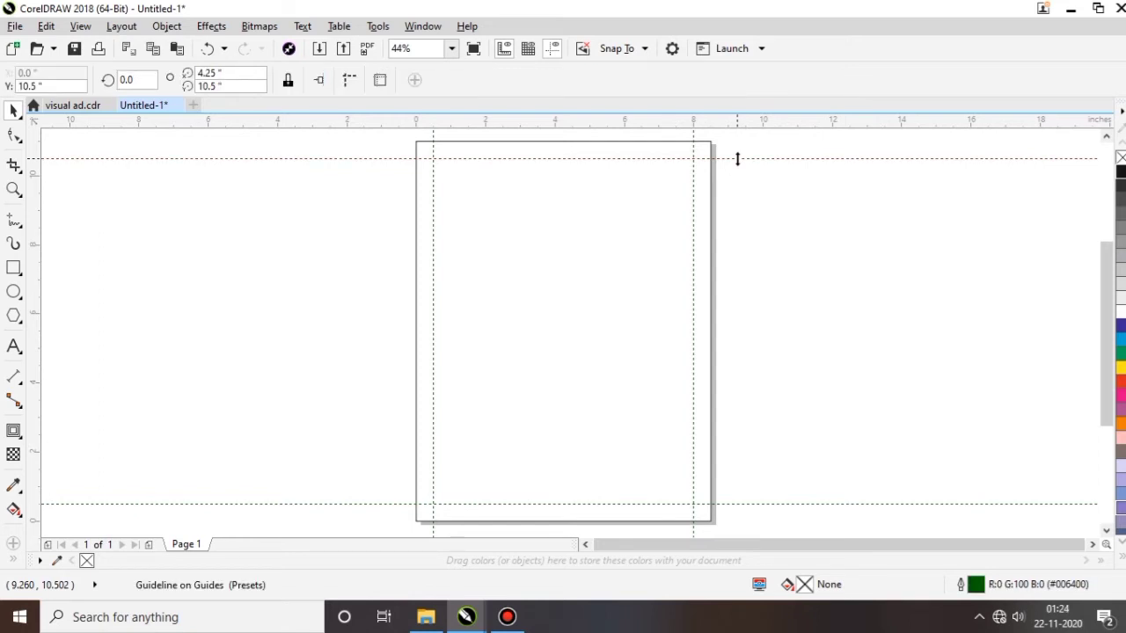
pyautogui.press('Delete')
pyautogui.click(693, 139)
pyautogui.press('Delete')
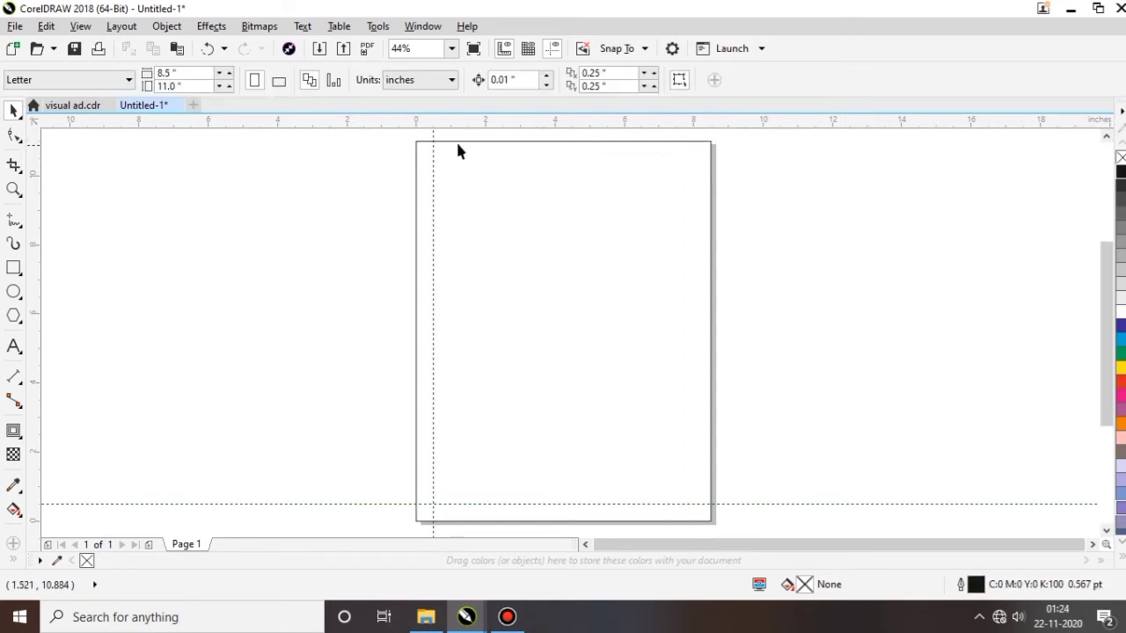
pyautogui.click(432, 137)
pyautogui.press('Delete')
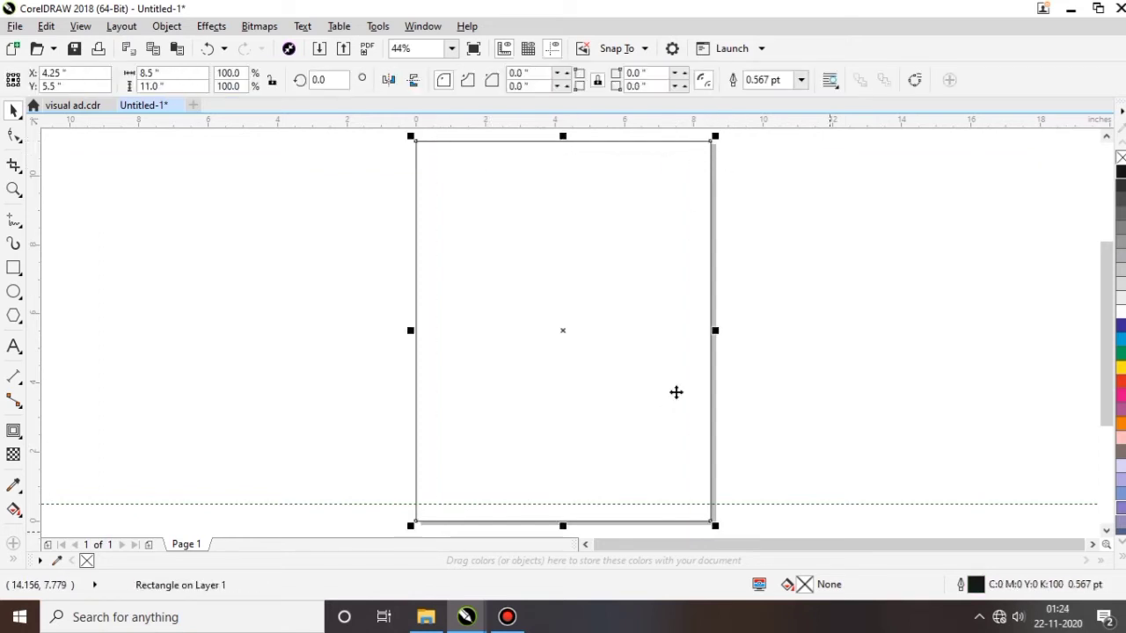
pyautogui.click(755, 505)
pyautogui.press('Delete')
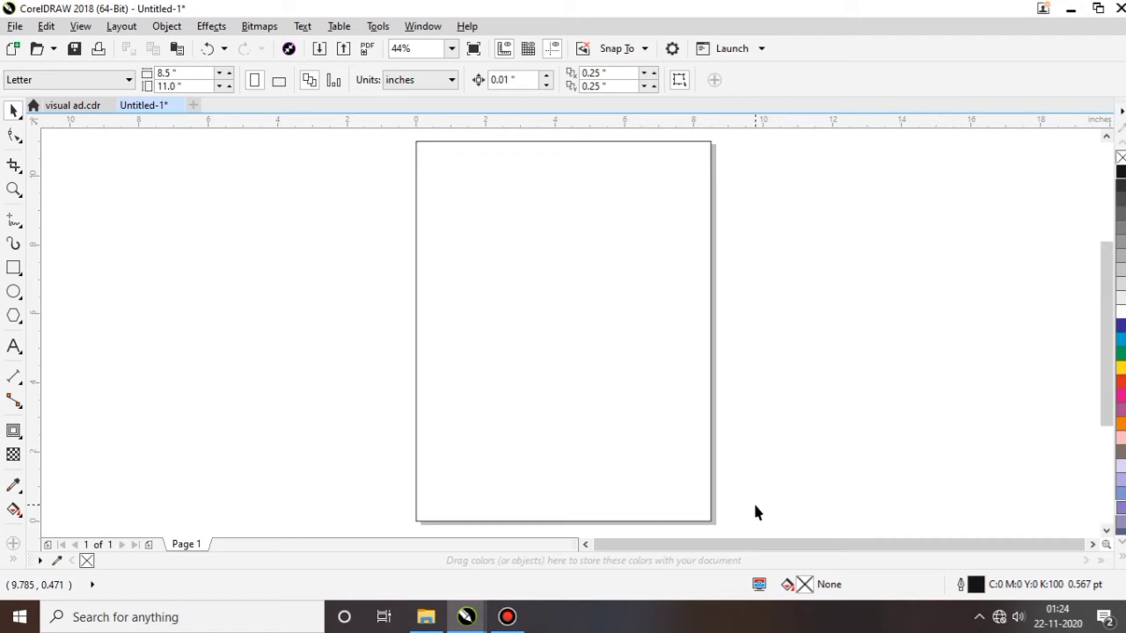
pyautogui.click(619, 288)
pyautogui.click(525, 142)
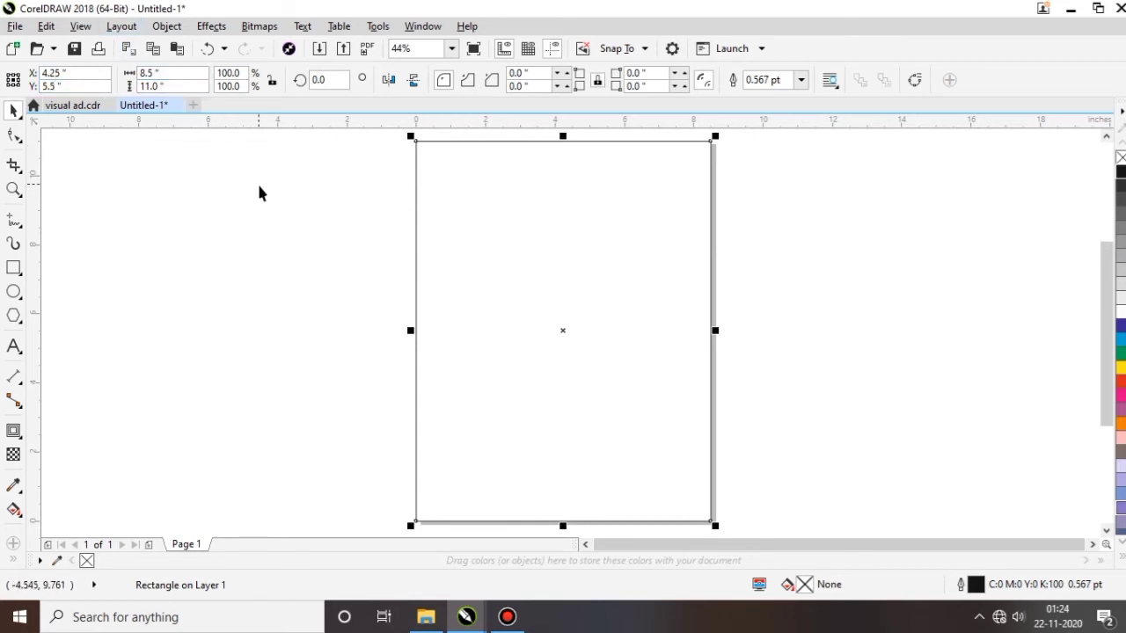
pyautogui.click(294, 230)
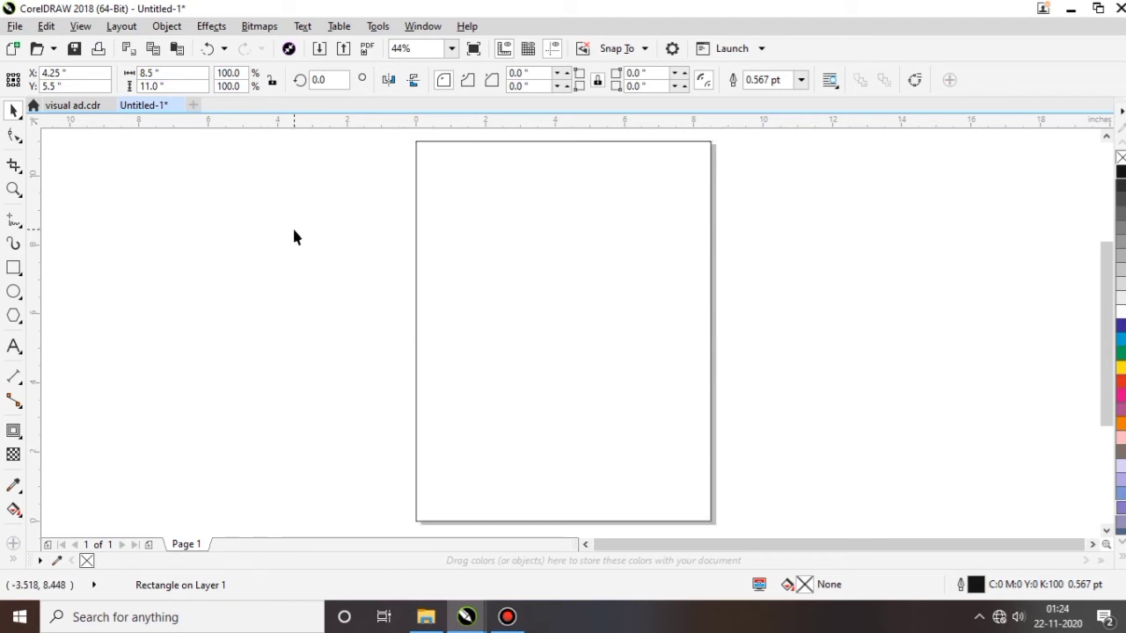
pyautogui.click(483, 213)
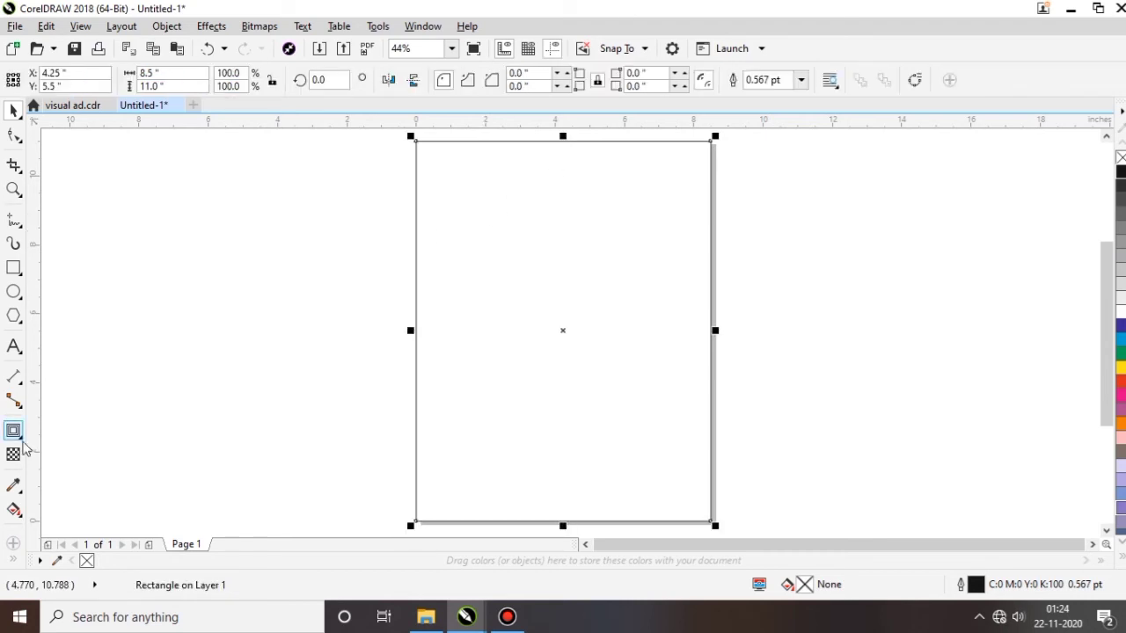
pyautogui.click(23, 446)
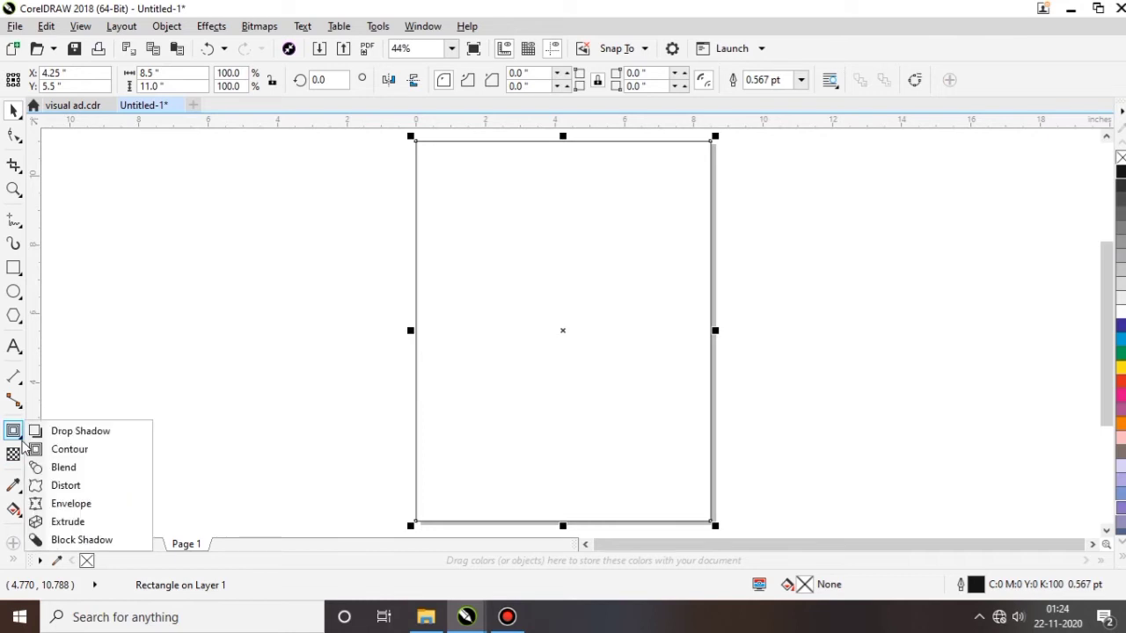
pyautogui.click(42, 431)
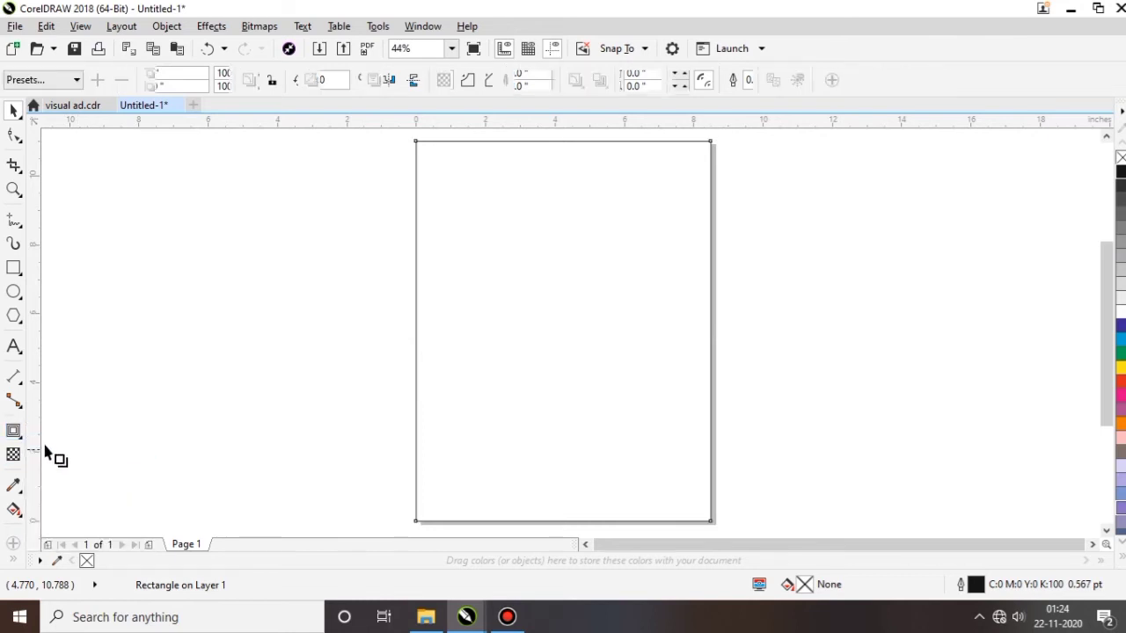
pyautogui.click(19, 437)
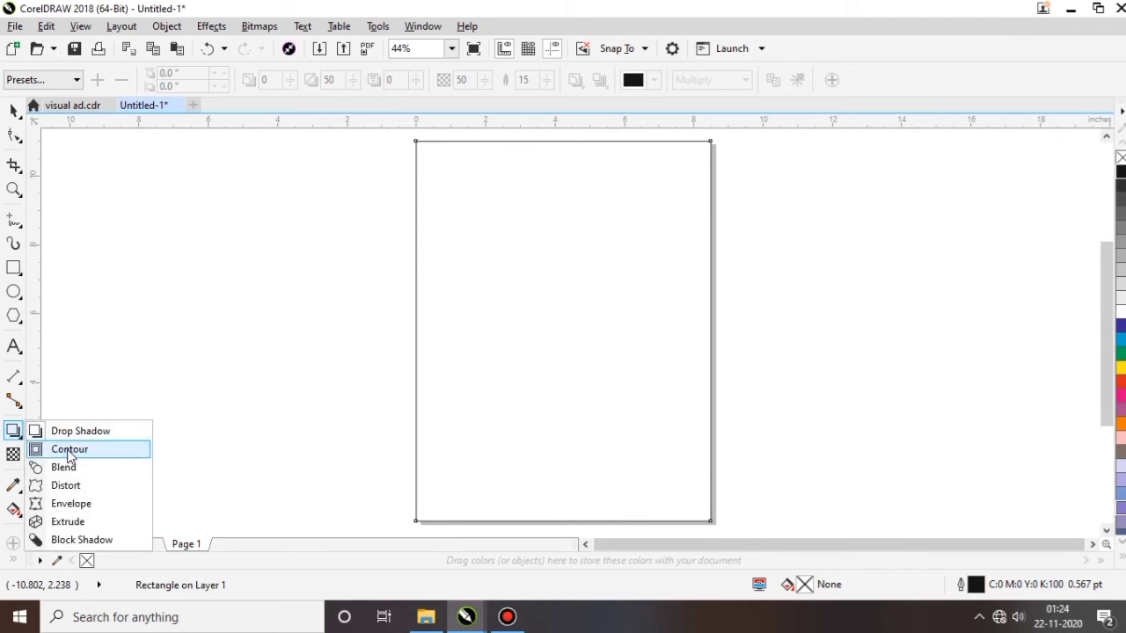
pyautogui.click(69, 451)
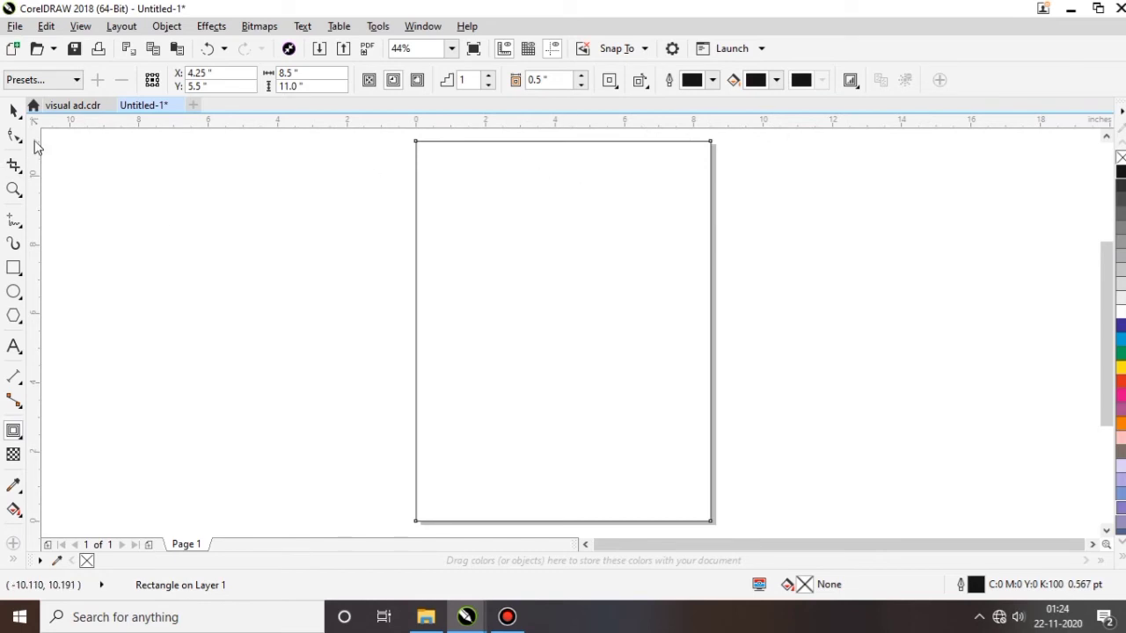
pyautogui.click(13, 110)
pyautogui.click(76, 281)
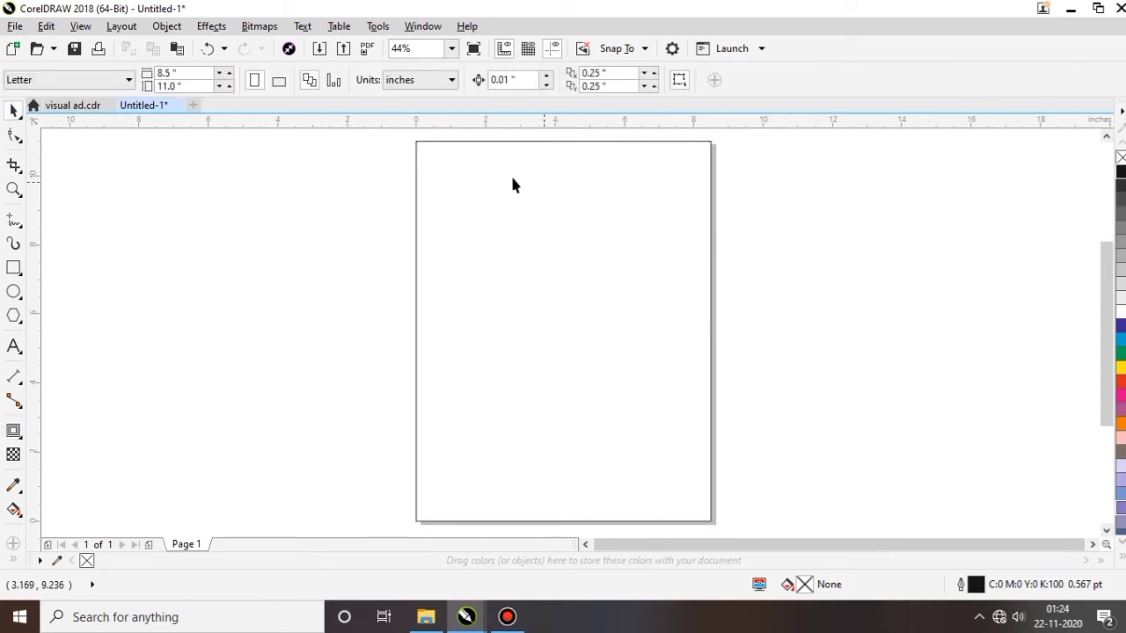
# - Apply an inside Contour with a 0.5-inch offset to the page-sized rectangle
pyautogui.click(530, 214)
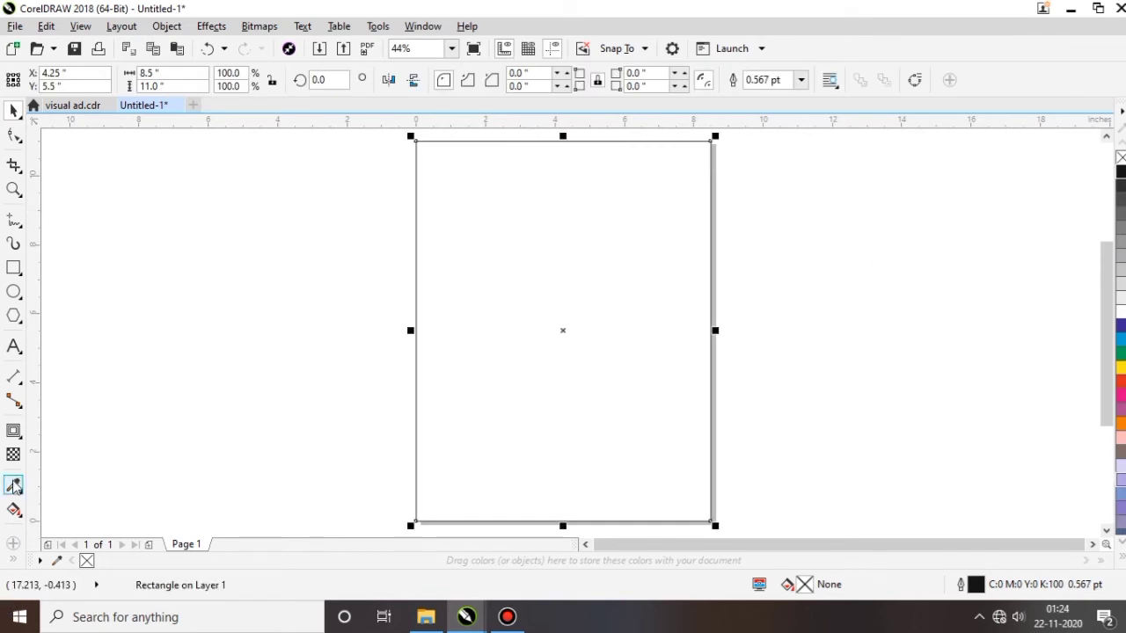
pyautogui.click(13, 431)
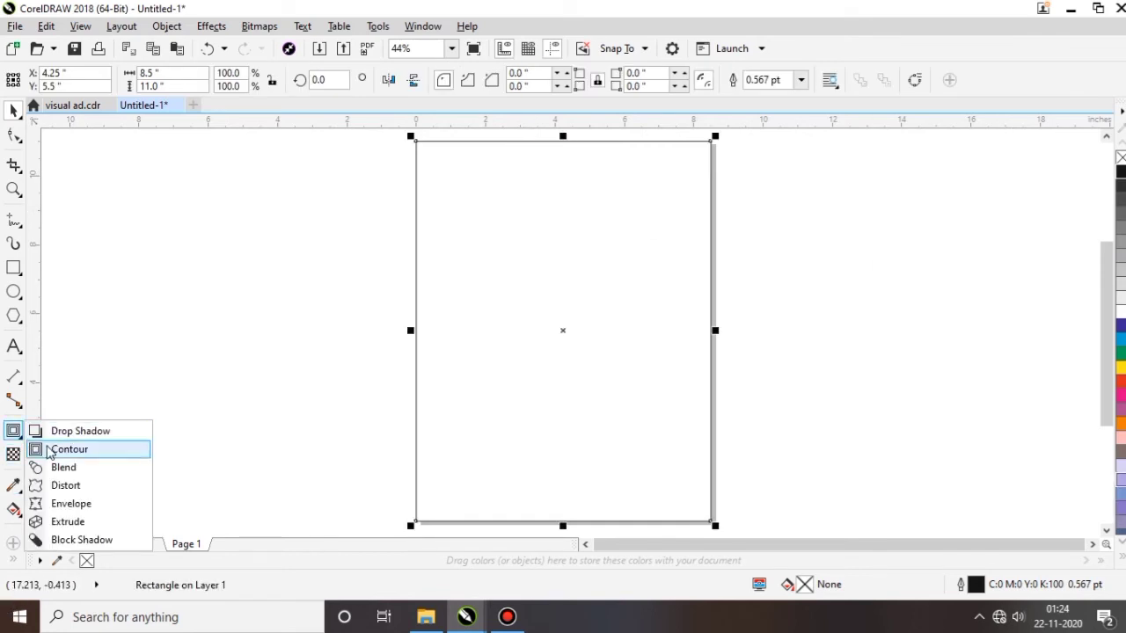
pyautogui.click(55, 449)
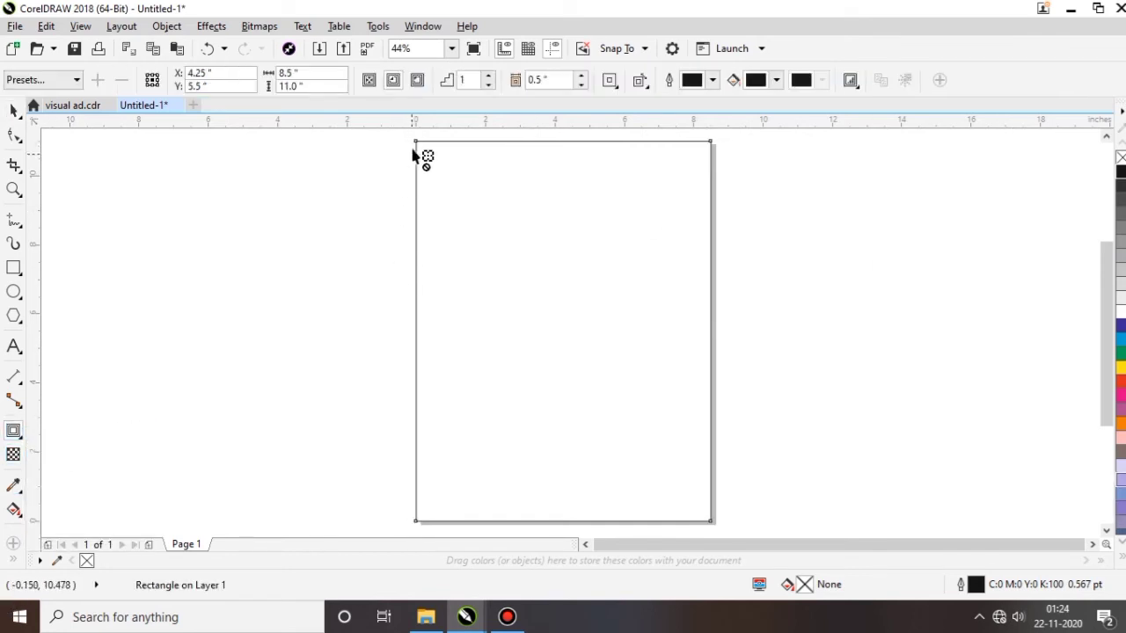
pyautogui.moveTo(418, 146); pyautogui.dragTo(439, 171)
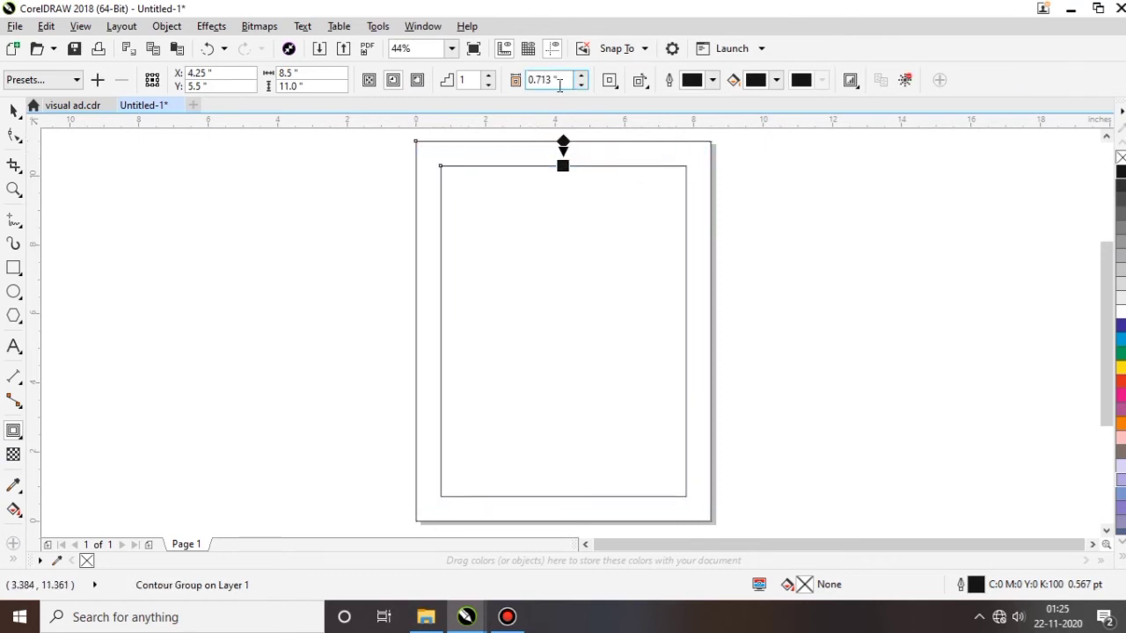
pyautogui.moveTo(570, 80); pyautogui.dragTo(529, 81)
pyautogui.write('.5')
pyautogui.press('Return')
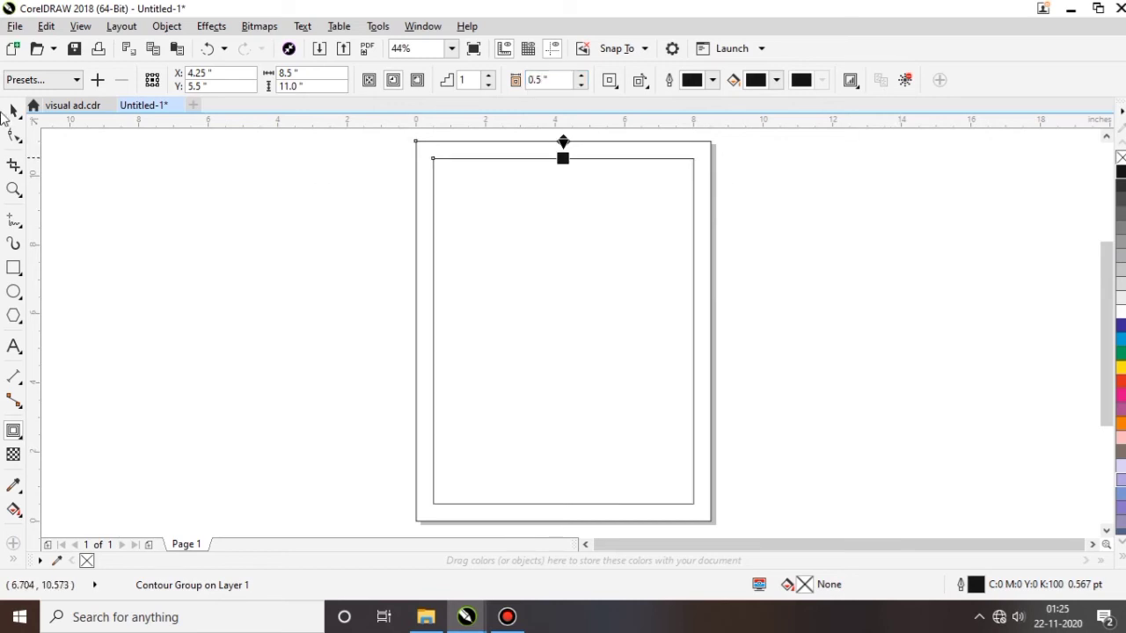
# - Break the contour group apart into separate rectangles with Ctrl+K
pyautogui.click(14, 111)
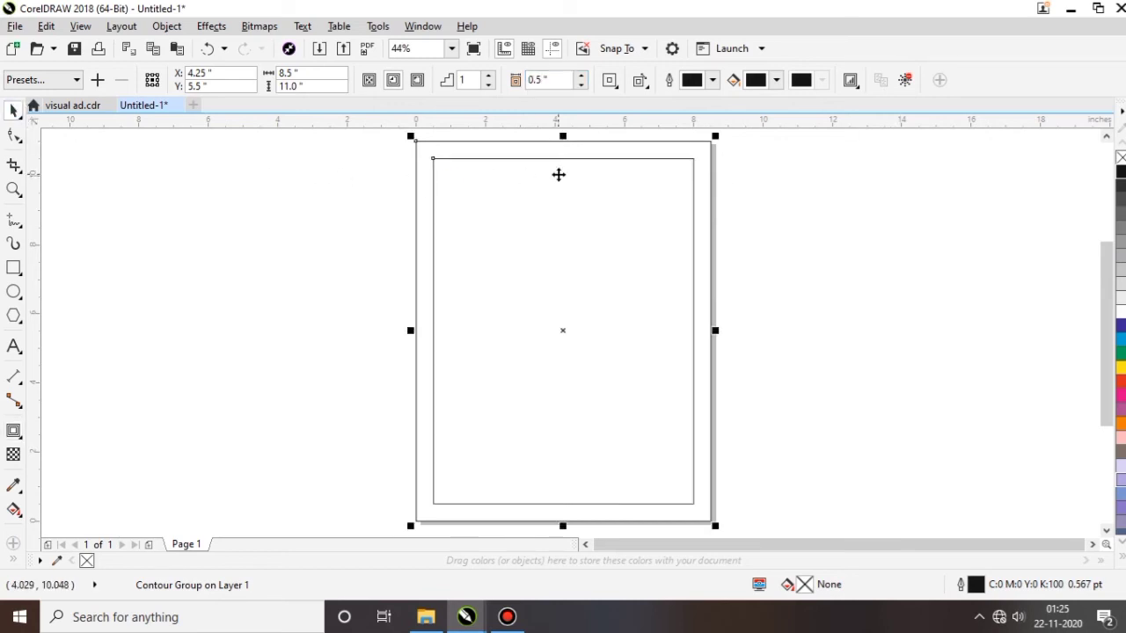
pyautogui.click(625, 228)
pyautogui.click(542, 162)
pyautogui.rightClick(543, 158)
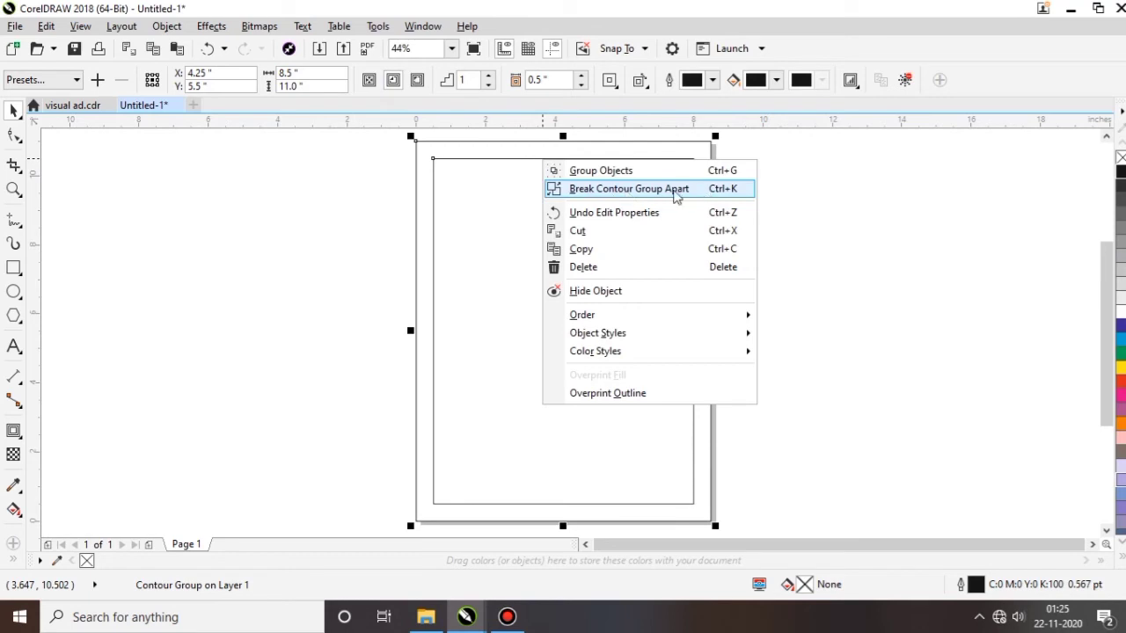
pyautogui.click(527, 200)
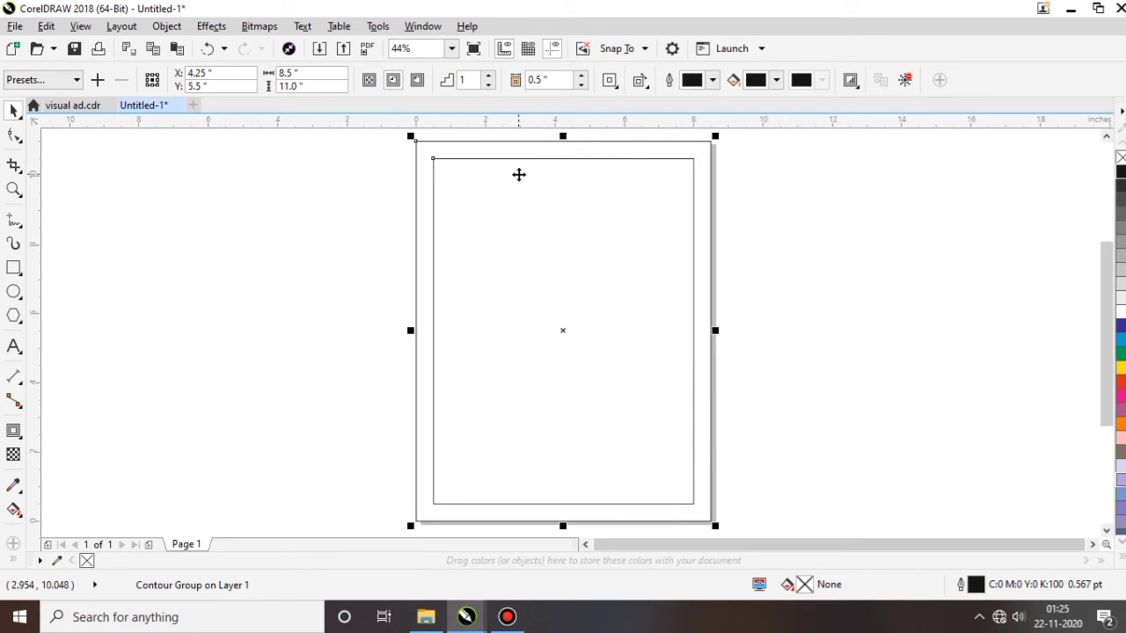
pyautogui.hotkey('ctrl', 'k')
# - Select the standalone inner 7.5 × 10 inch margin rectangle
pyautogui.click(686, 146)
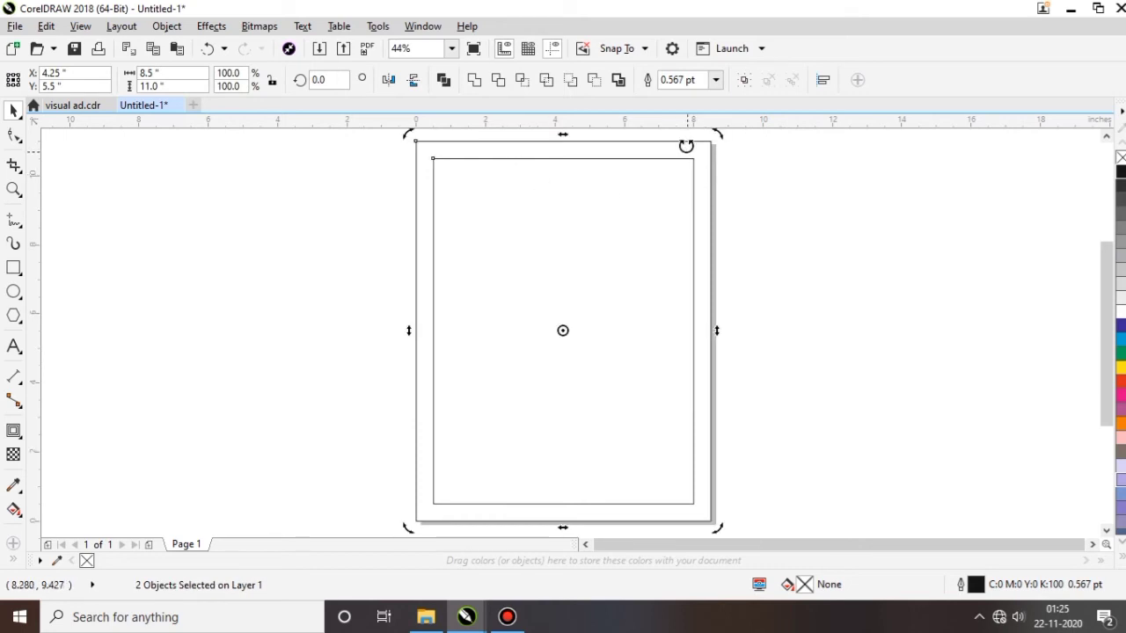
pyautogui.click(771, 169)
pyautogui.click(705, 152)
pyautogui.click(652, 186)
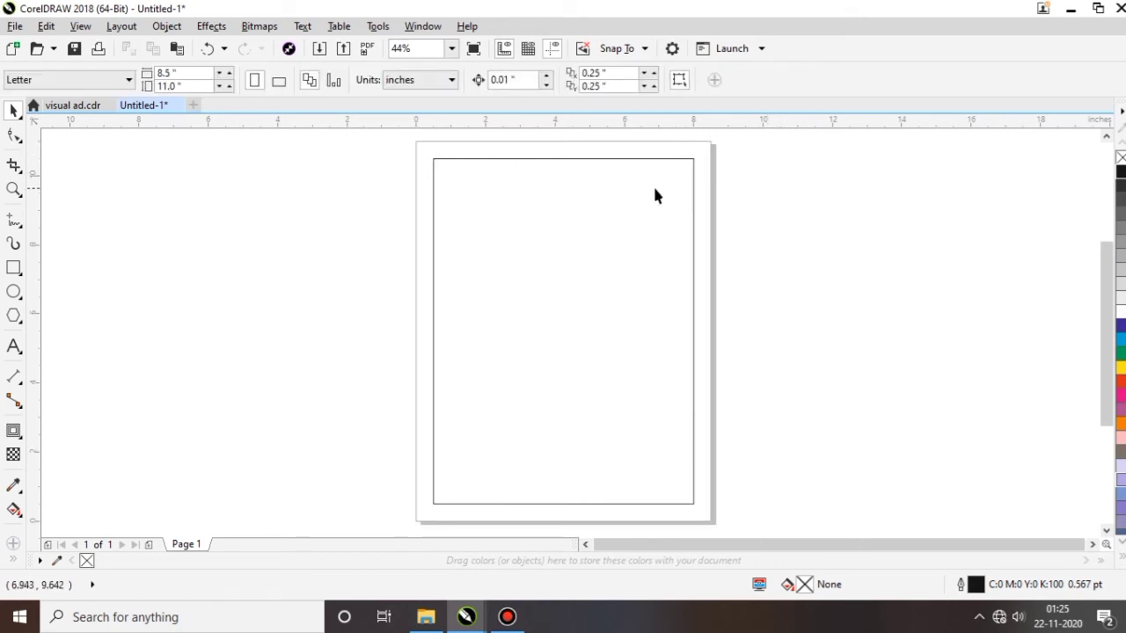
pyautogui.click(416, 173)
pyautogui.click(558, 146)
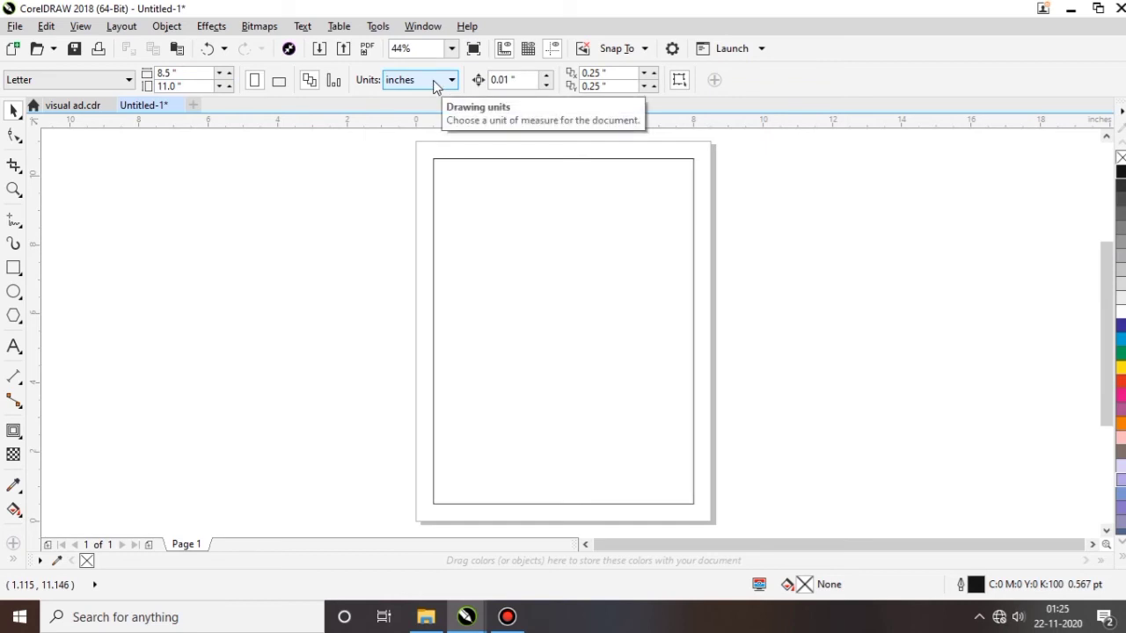
pyautogui.click(489, 170)
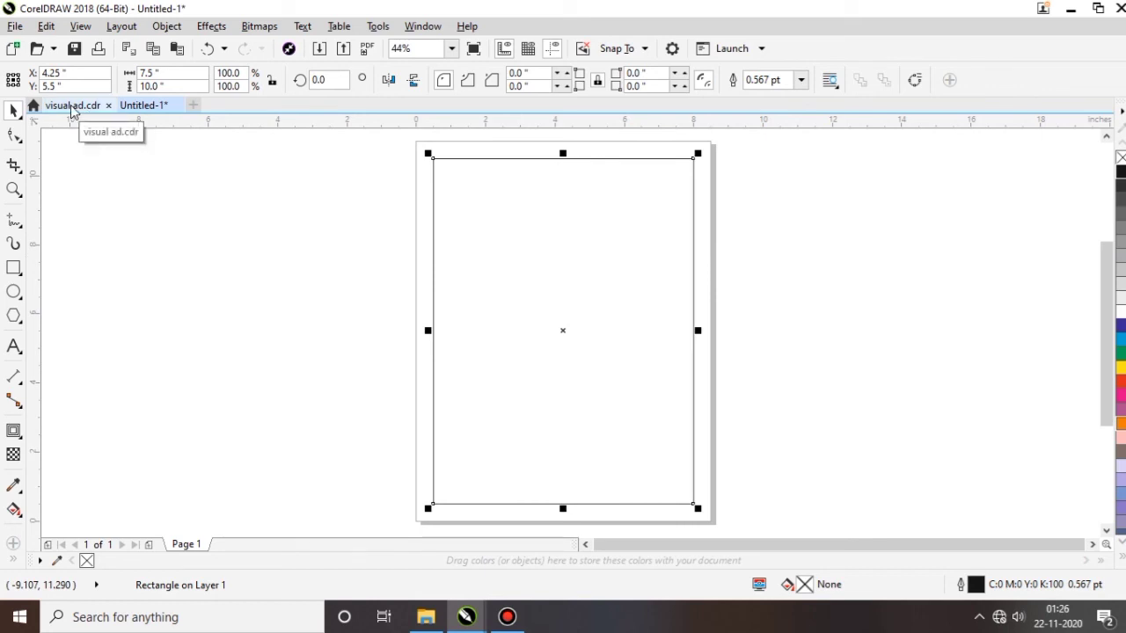
# - Switch to the visual ad.cdr document and select the Clavis-250 ad
pyautogui.click(72, 106)
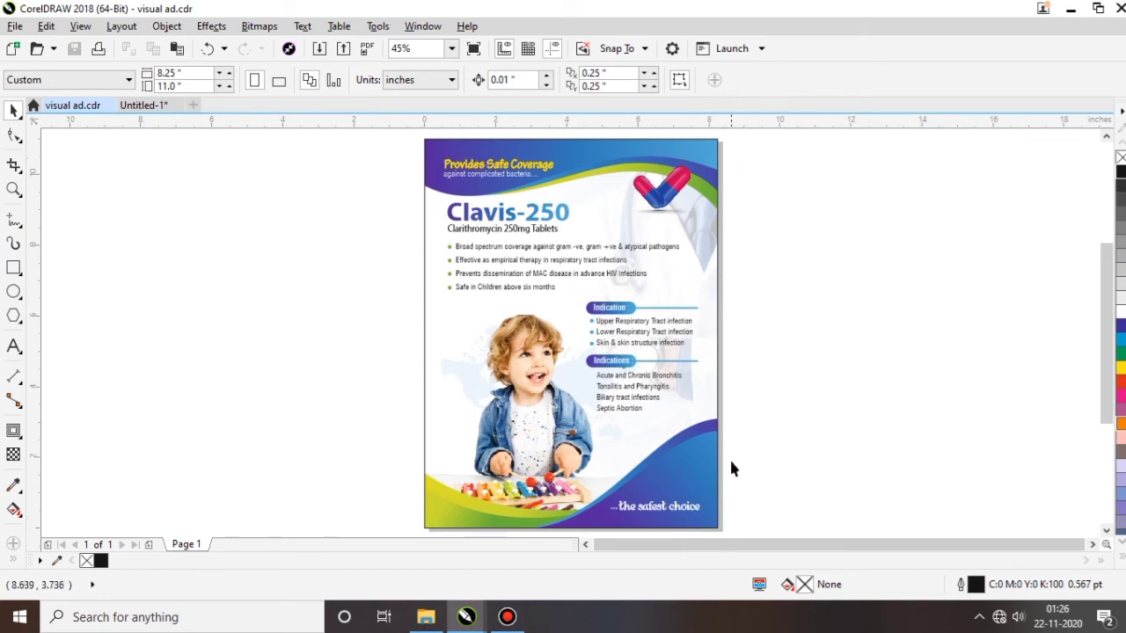
pyautogui.click(432, 146)
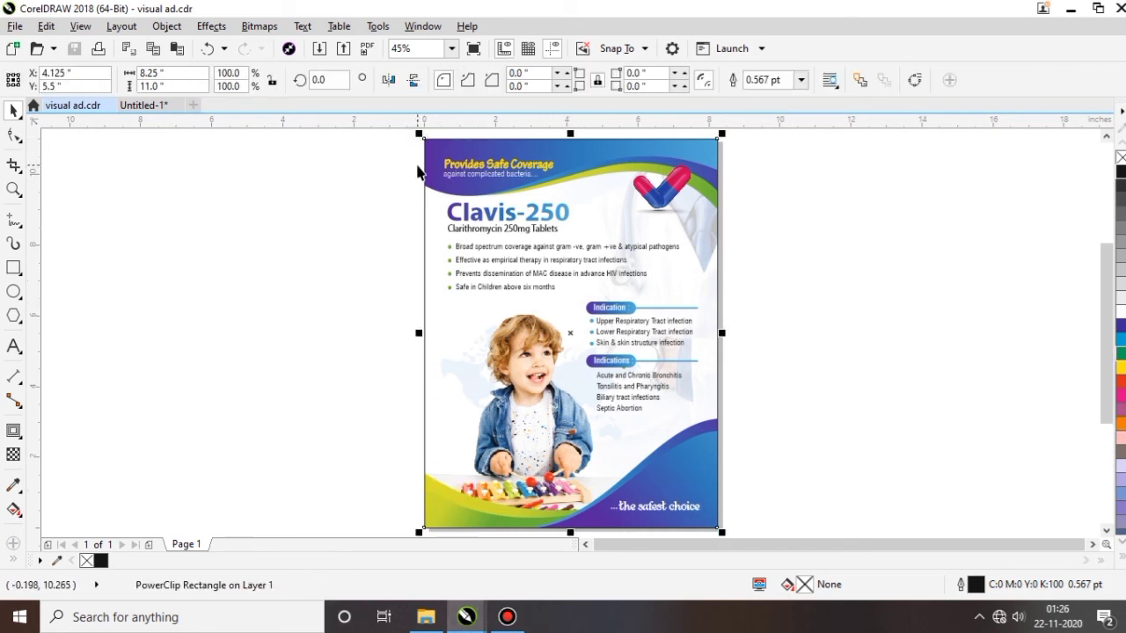
# - Add an inside Contour with a 0.5-inch offset to the Clavis-250 ad
pyautogui.click(13, 431)
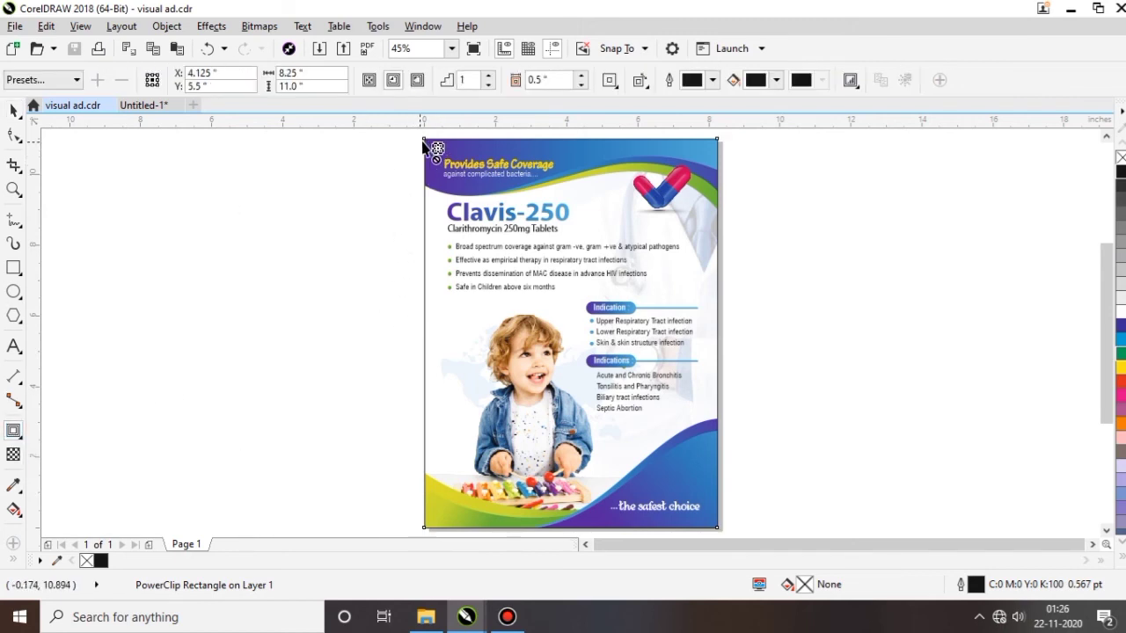
pyautogui.moveTo(570, 141); pyautogui.dragTo(570, 166)
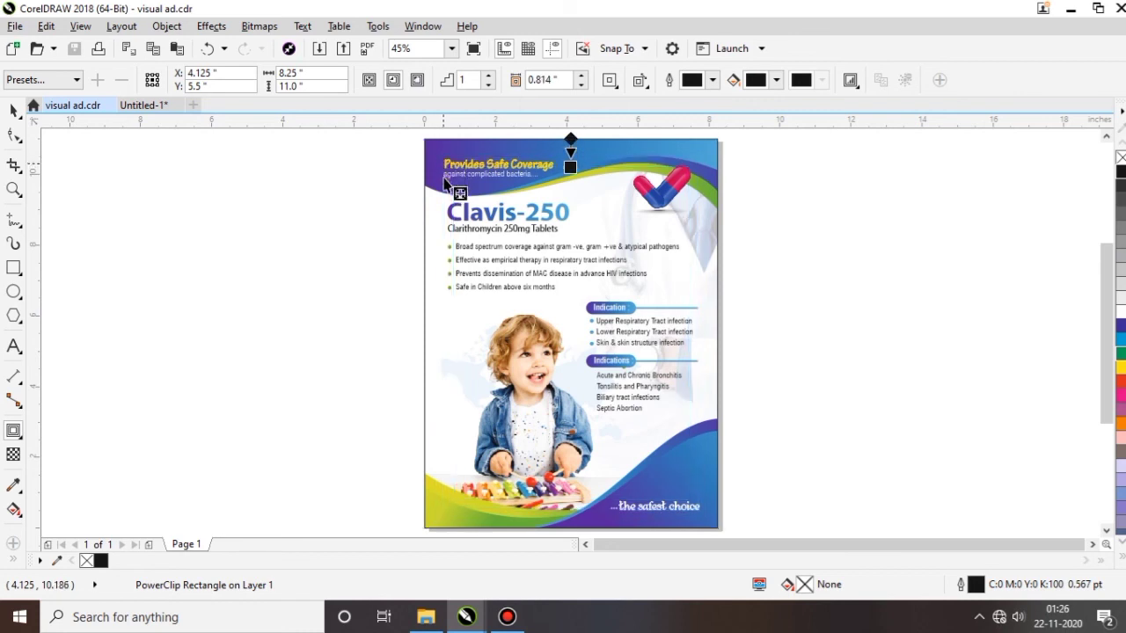
pyautogui.doubleClick(548, 80)
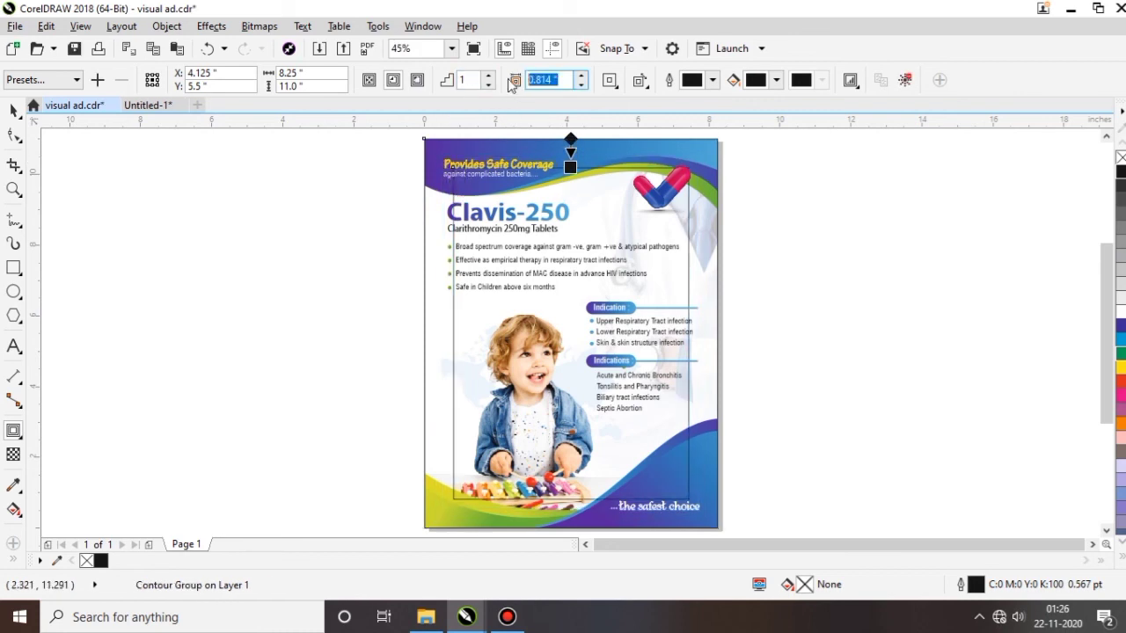
pyautogui.press('BackSpace')
pyautogui.write('0.5')
pyautogui.press('Return')
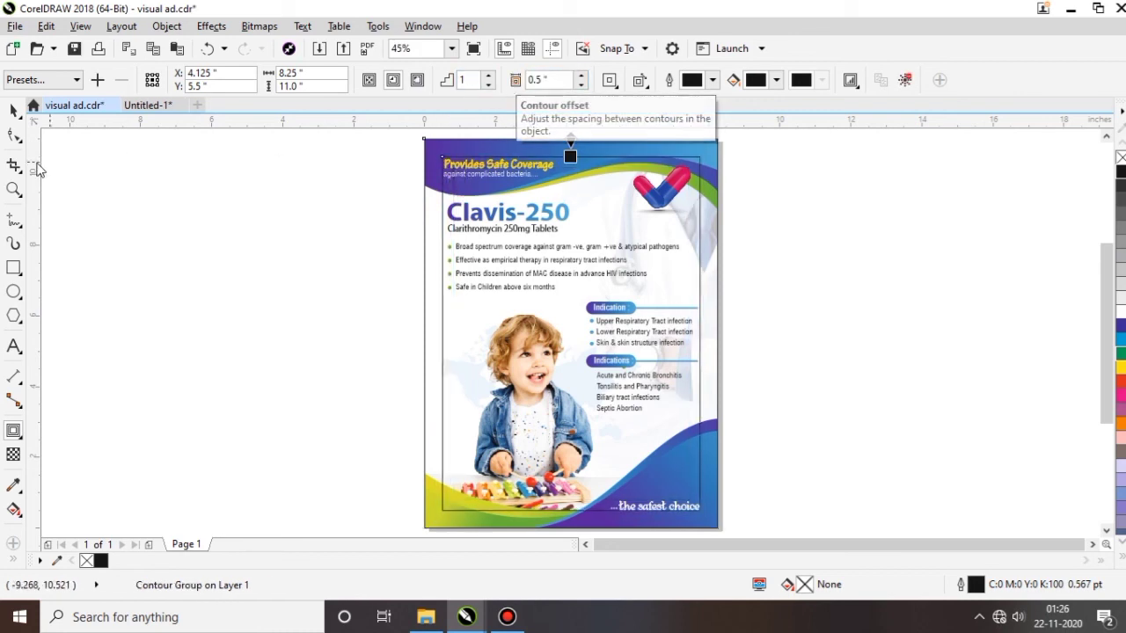
# - Clear the selection and preview the bordered ad full screen with F9
pyautogui.click(13, 111)
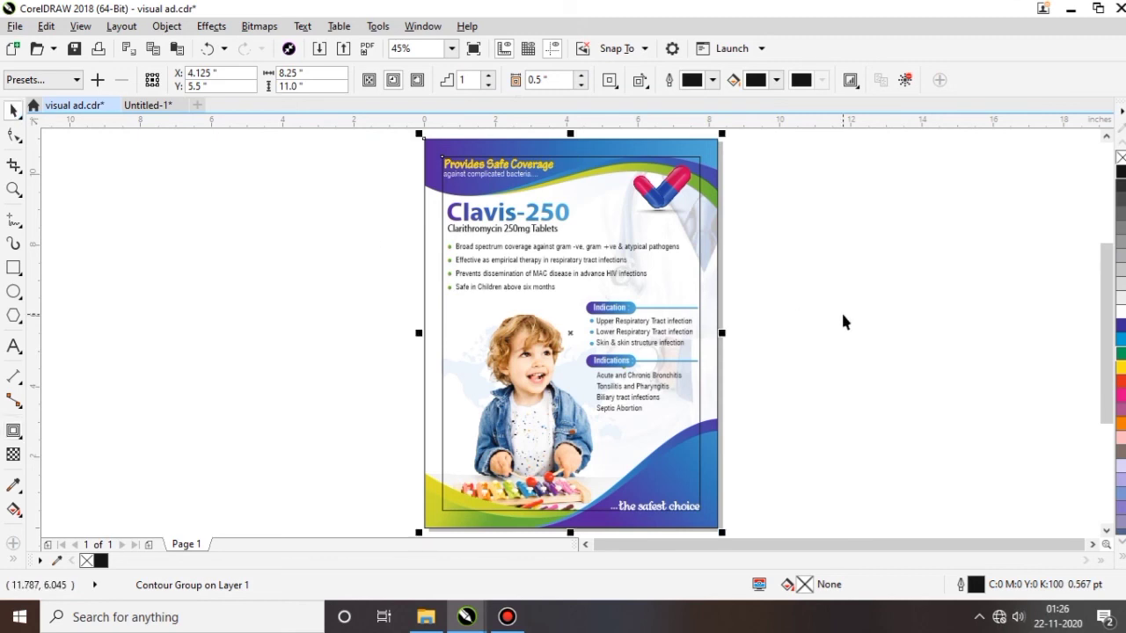
pyautogui.click(841, 321)
pyautogui.click(680, 166)
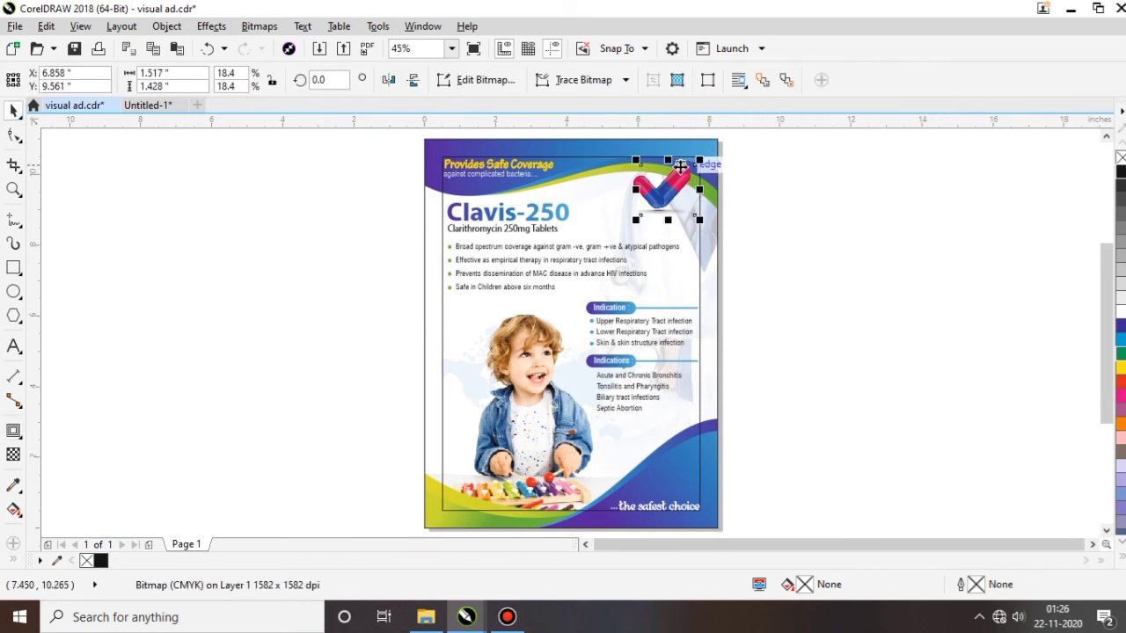
pyautogui.click(778, 167)
pyautogui.press('F9')
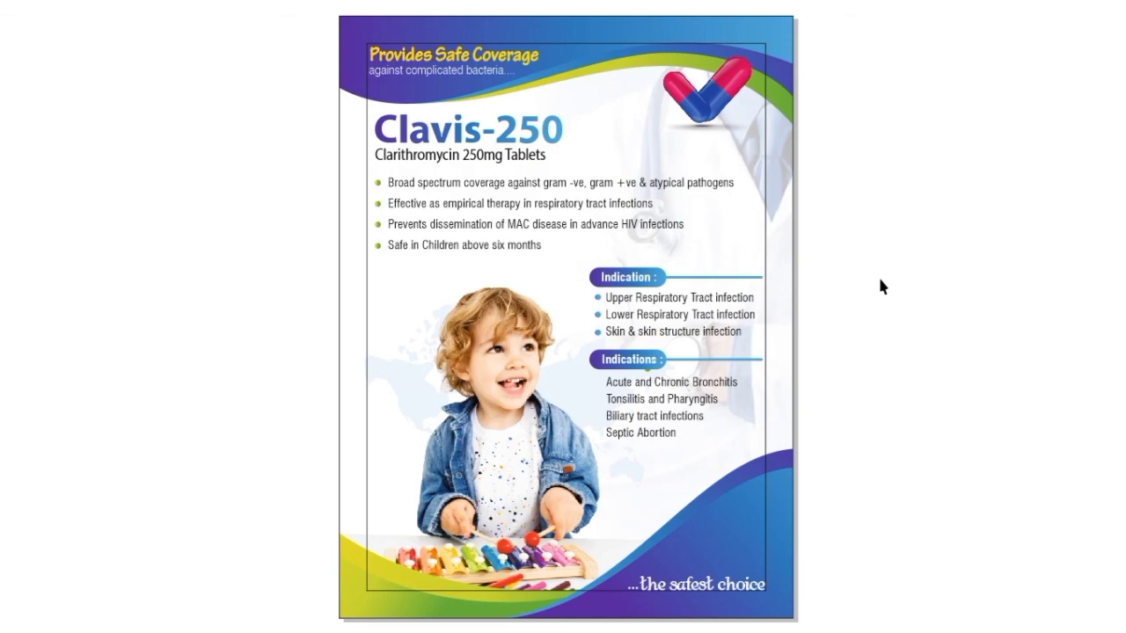
pyautogui.press('Escape')
pyautogui.click(699, 220)
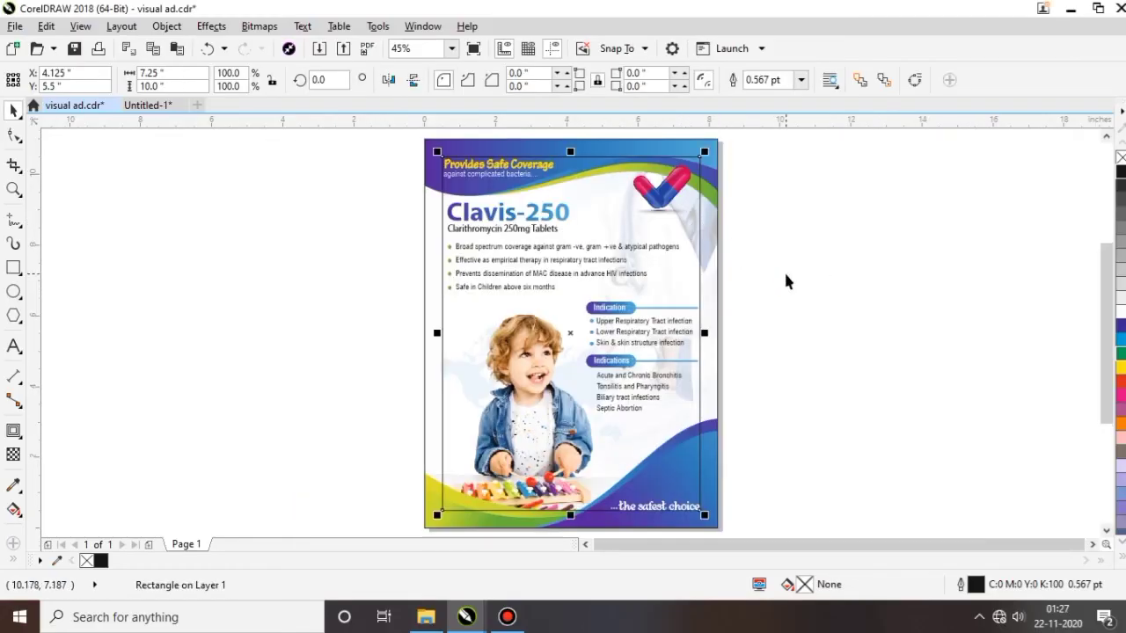
pyautogui.click(785, 274)
pyautogui.press('F9')
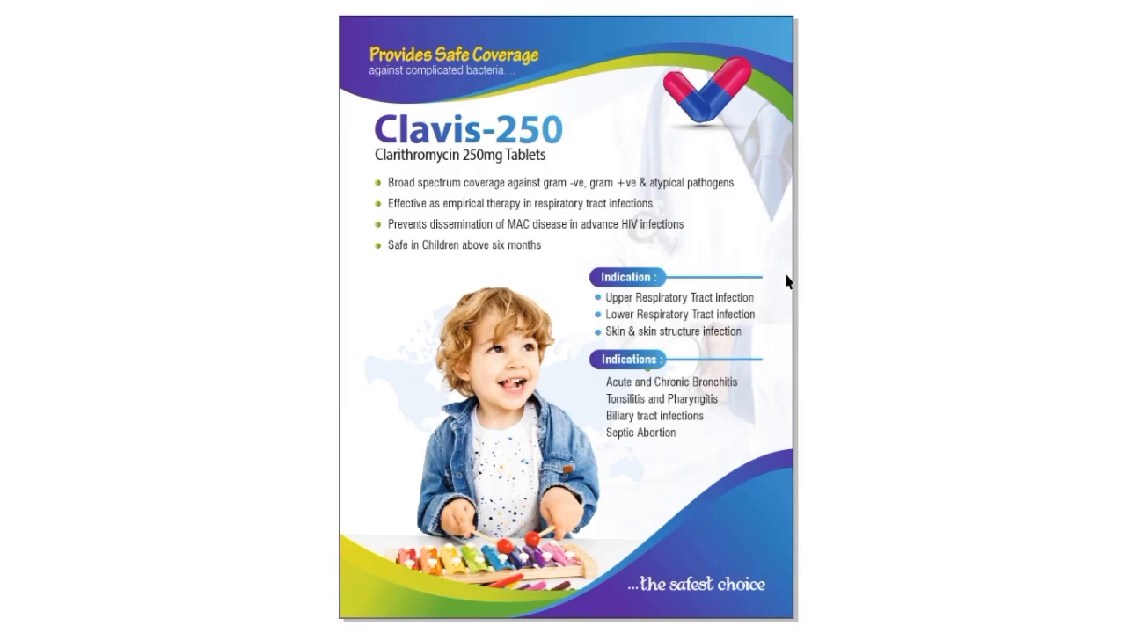
pyautogui.press('F9')
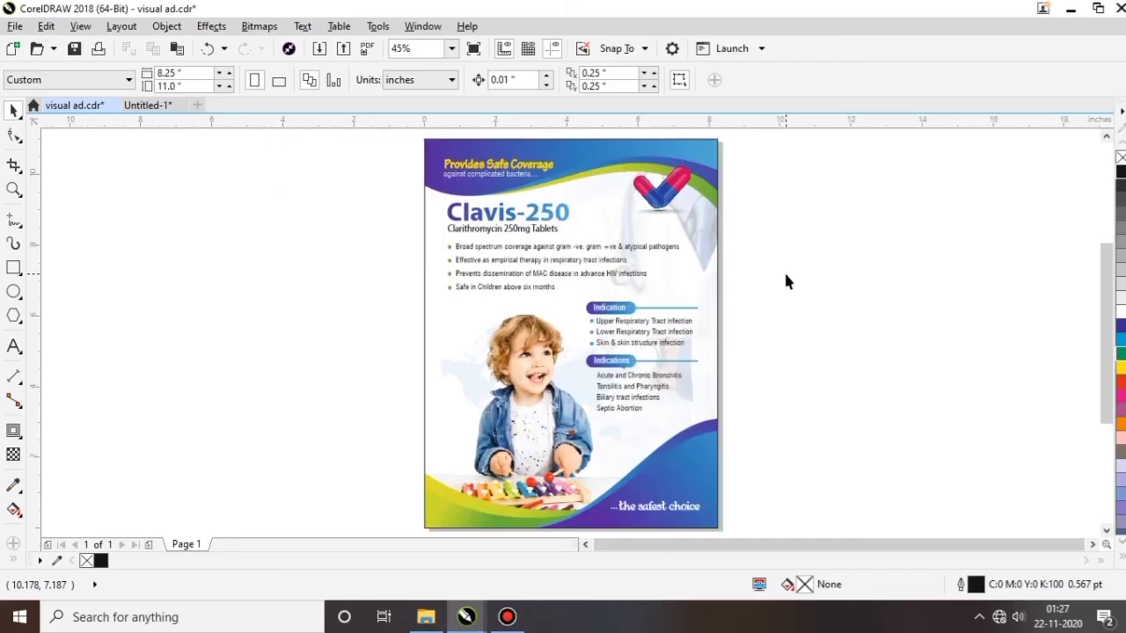
pyautogui.press('F9')
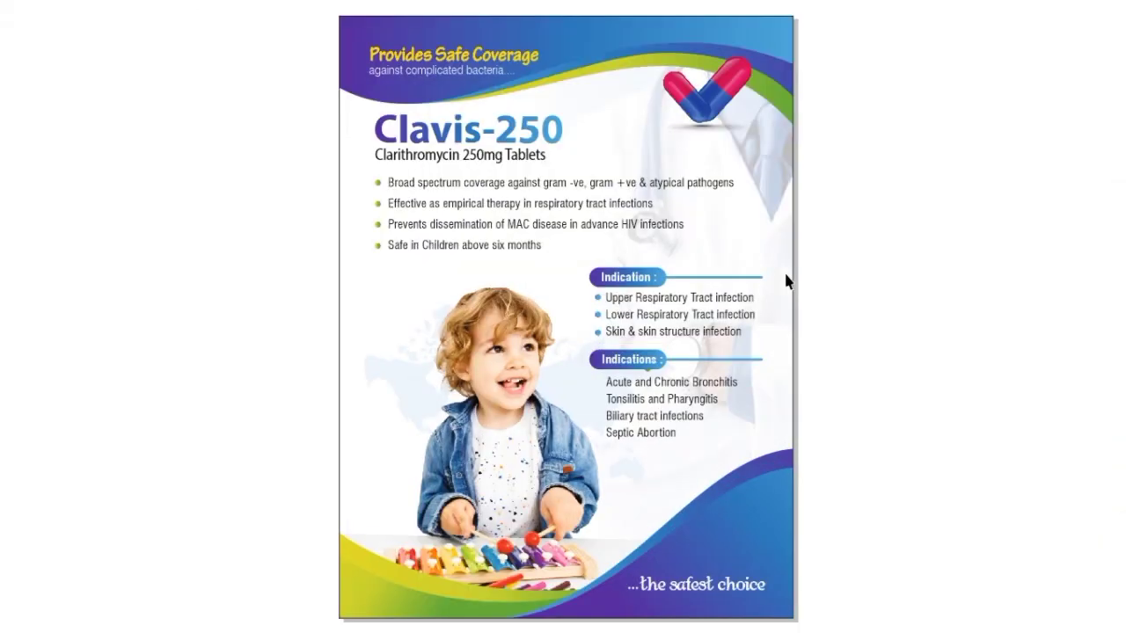